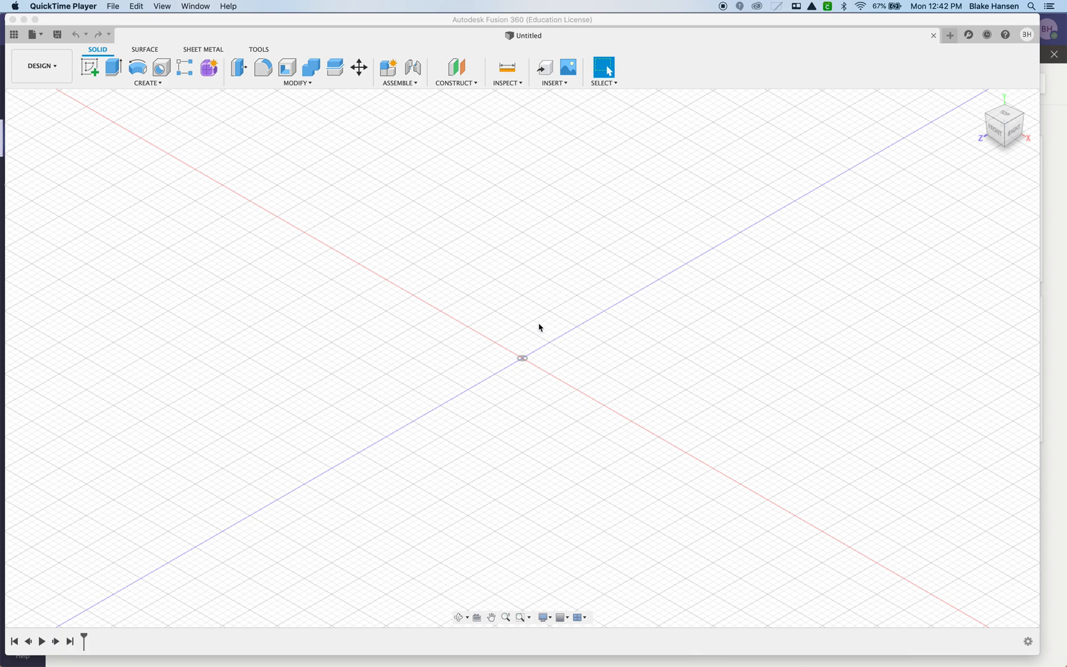
Switch to Microsoft Teams and download Simple Machine 1 v1.step from the class team's Rigid Groups and Contact Sets folder.
key("super+Tab")
key("super+Tab")
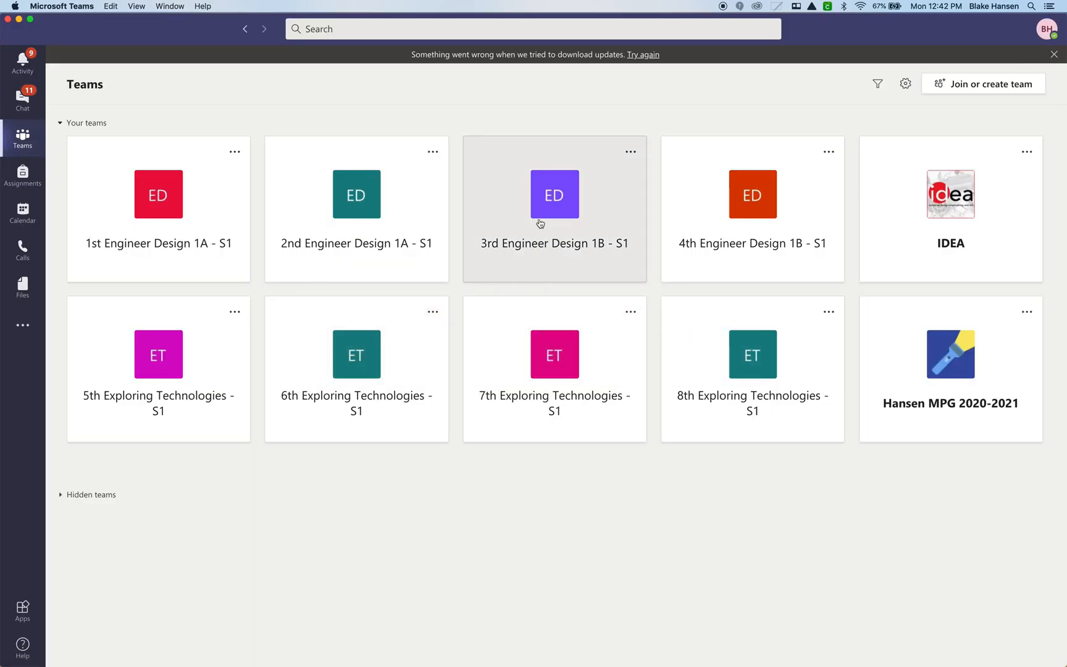
left_click(540, 223)
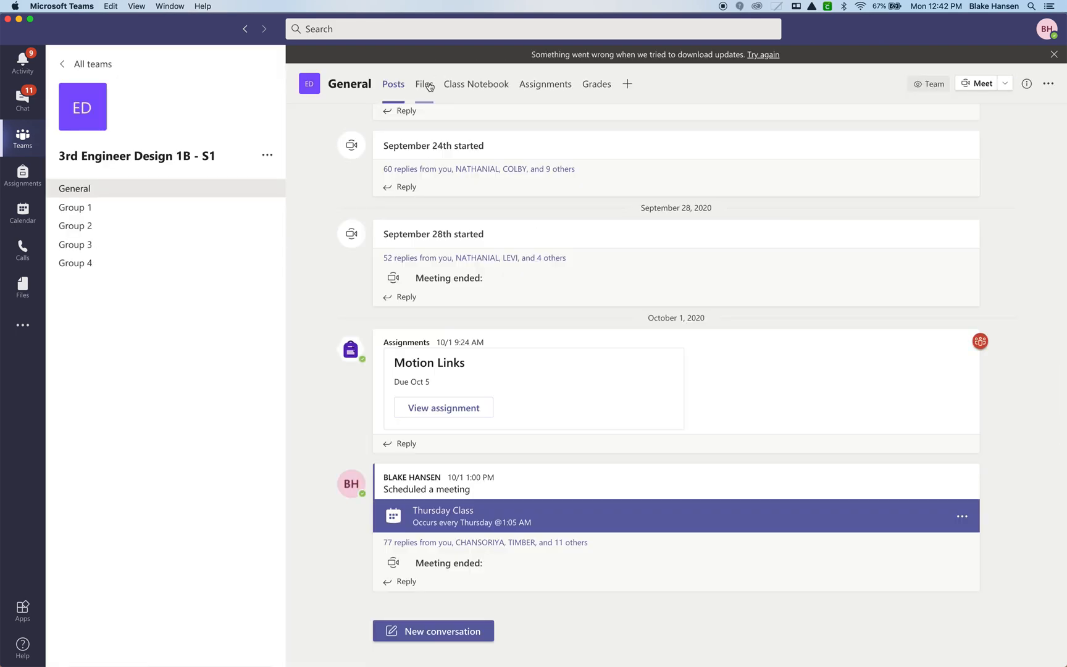
left_click(424, 84)
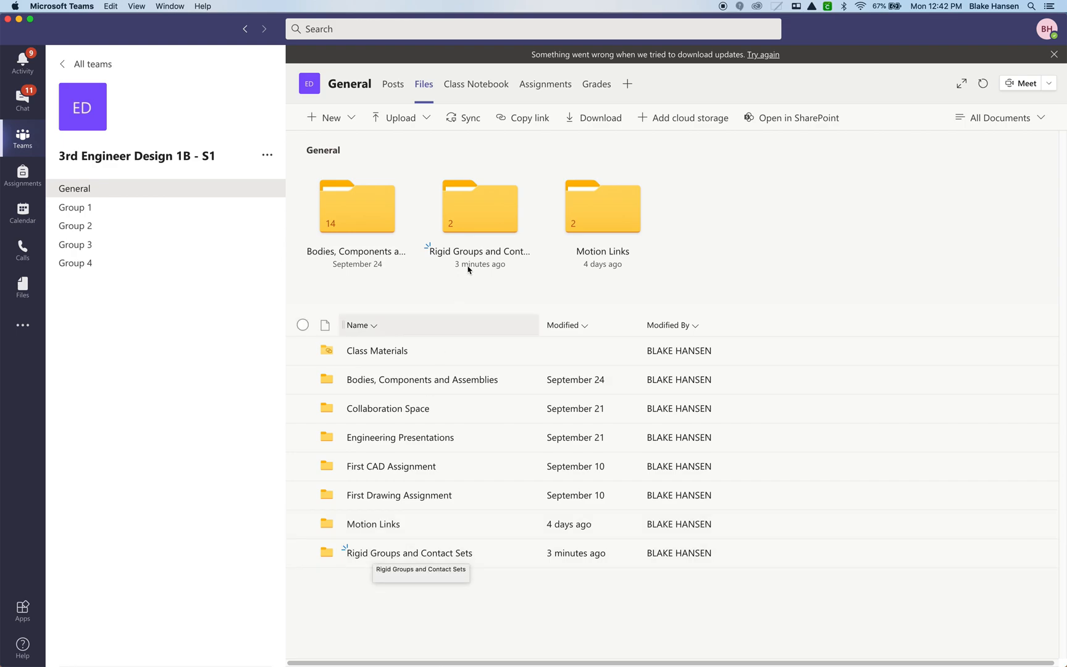
left_click(485, 230)
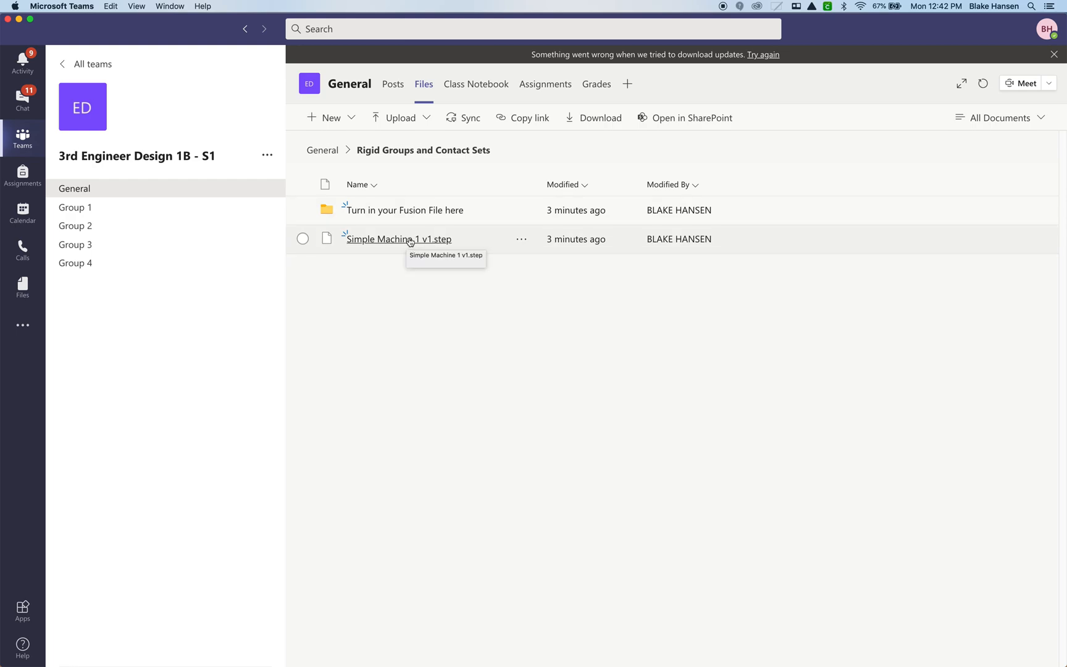
left_click(302, 238)
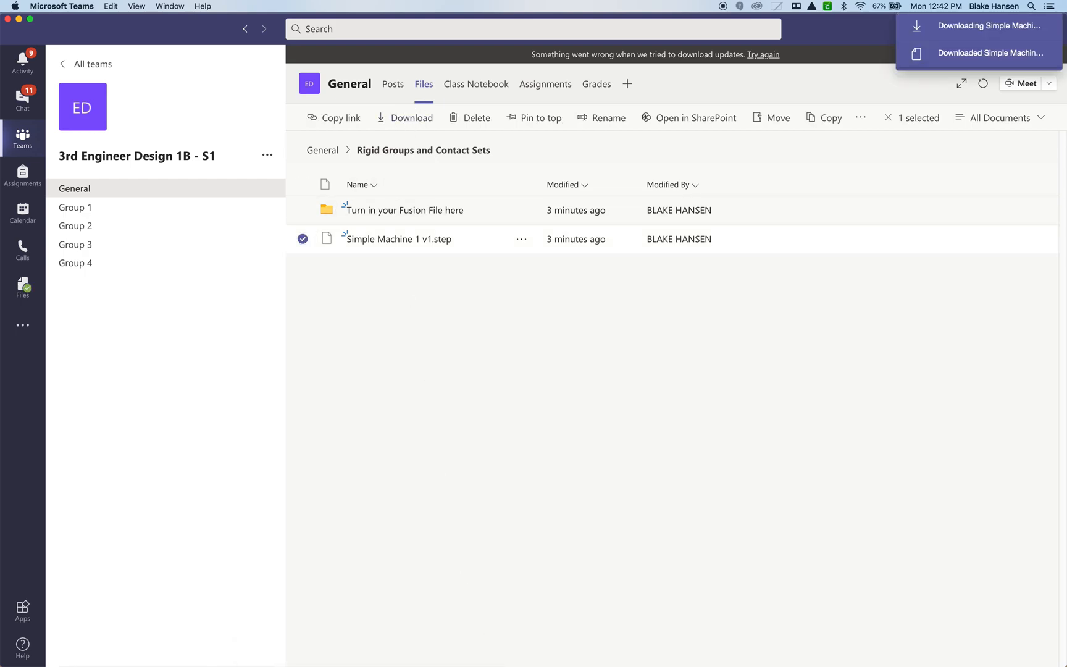
Switch to Fusion 360 and open the downloaded Simple Machine 1 v1 (4).step from the computer's Downloads folder.
left_click(666, 650)
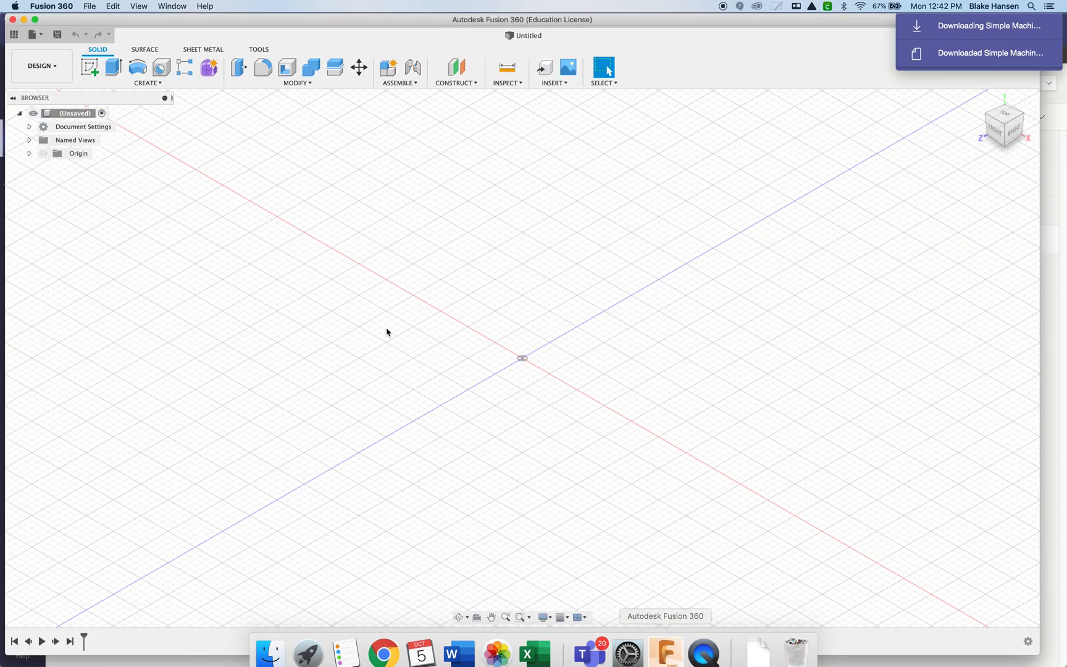
left_click(34, 34)
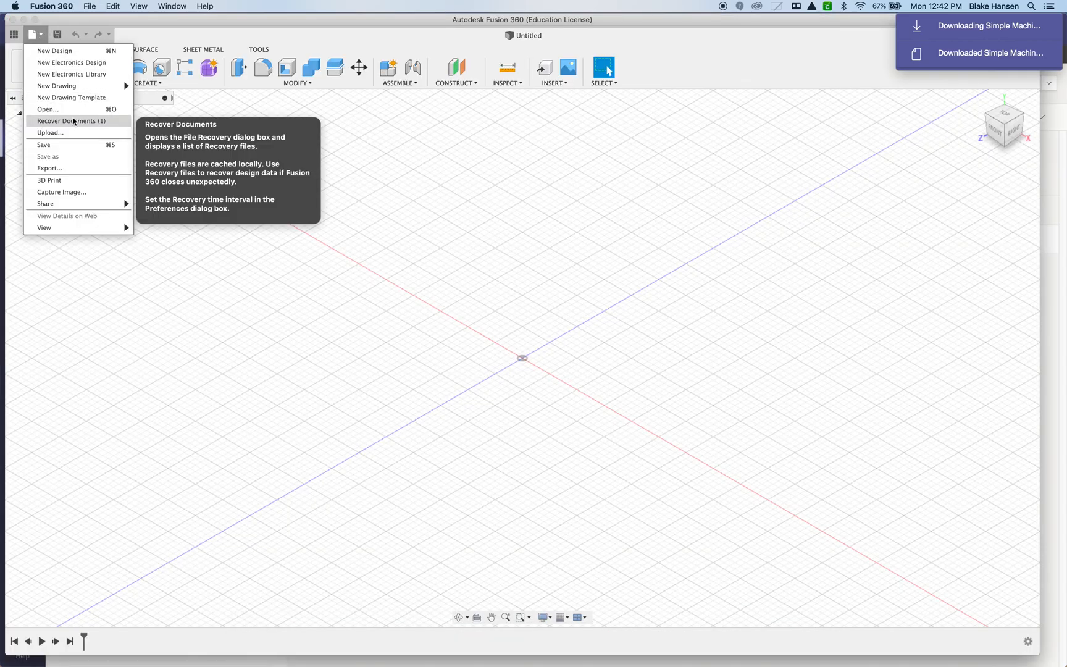
left_click(48, 109)
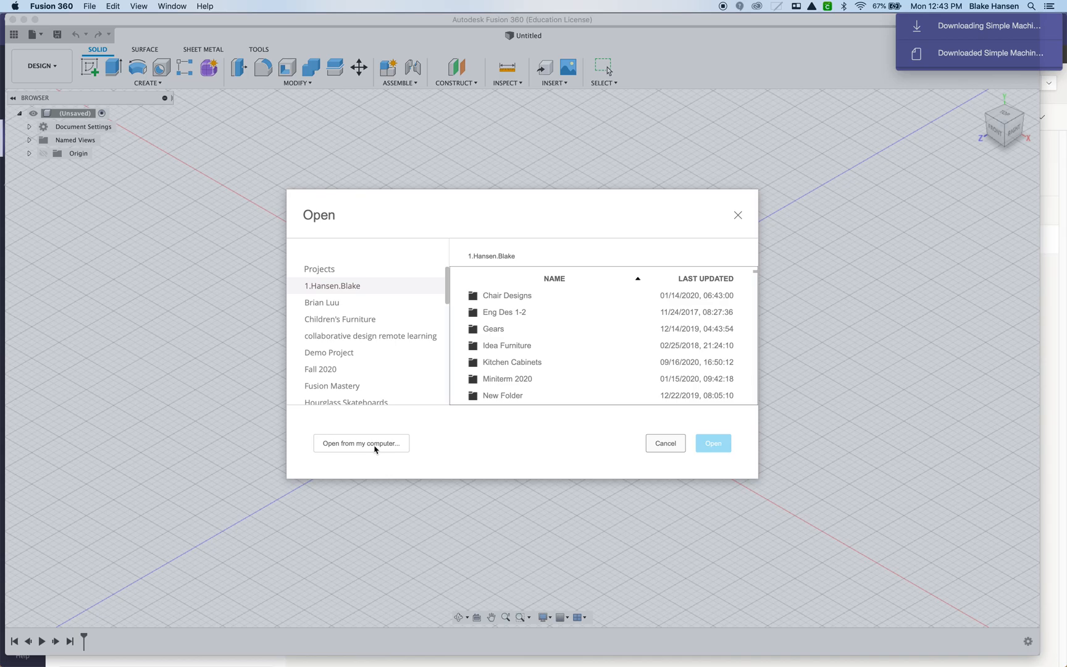
left_click(362, 443)
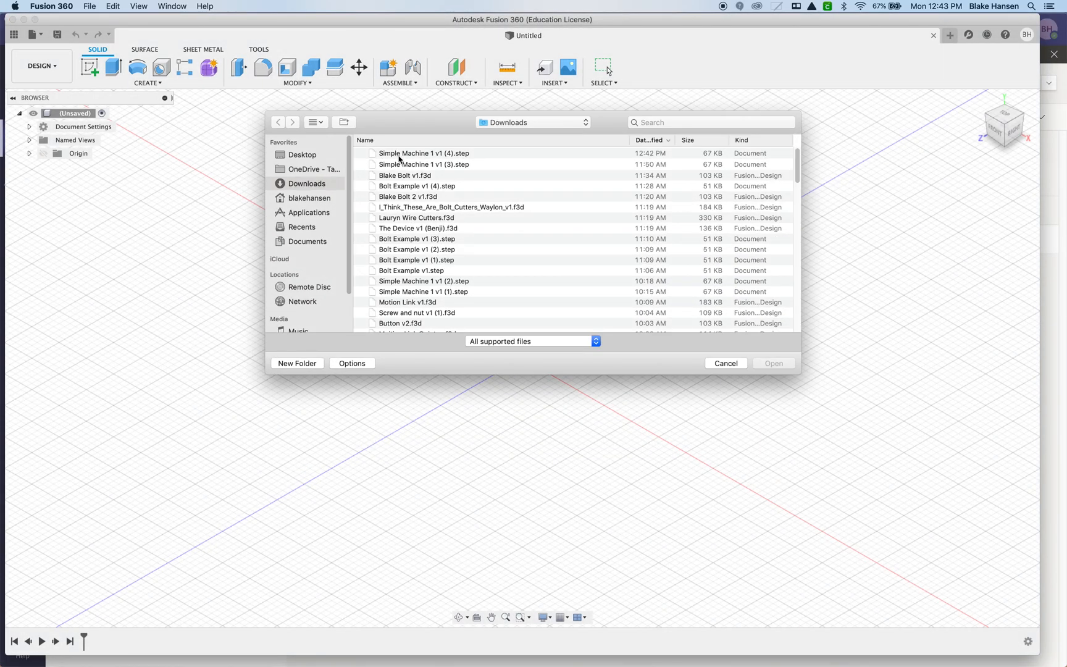
double_click(400, 158)
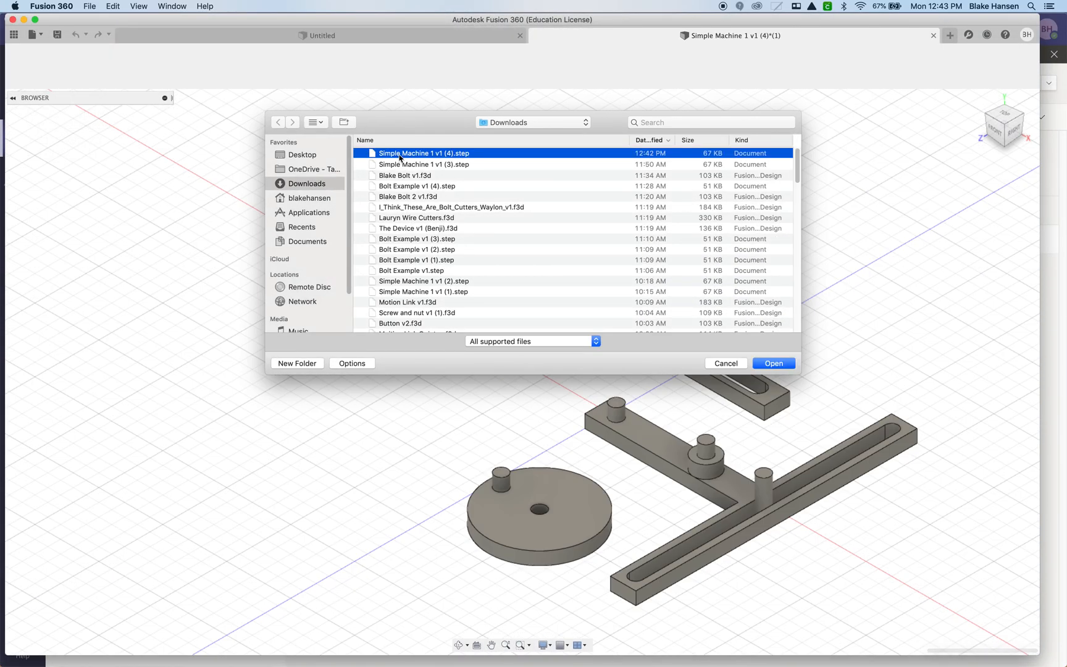
Save the design in Fall 2020 as Simple Machine 1 prefixed with the student's first name, and enable Capture Design History.
middle_click_drag(491, 332, 435, 327)
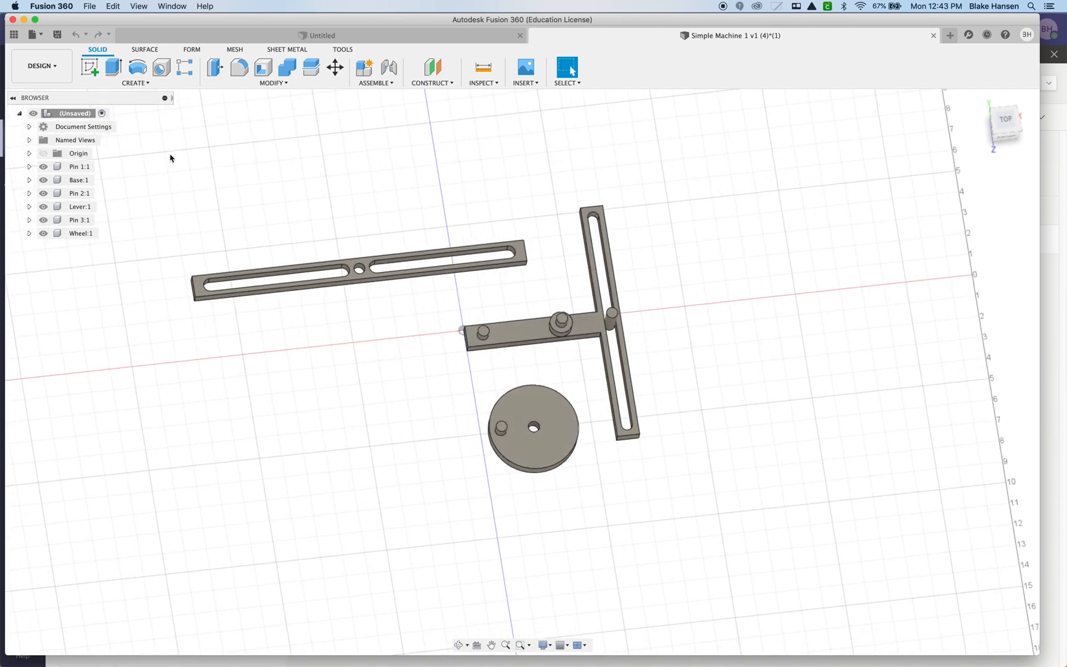
key("super+s")
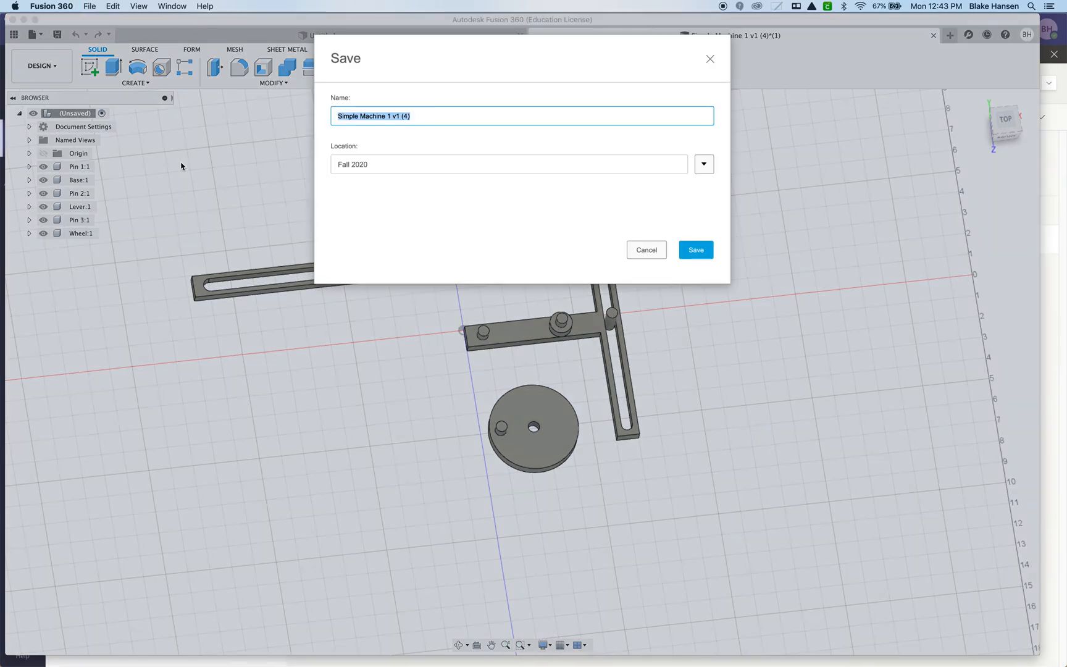
type("Sim")
left_click(696, 249)
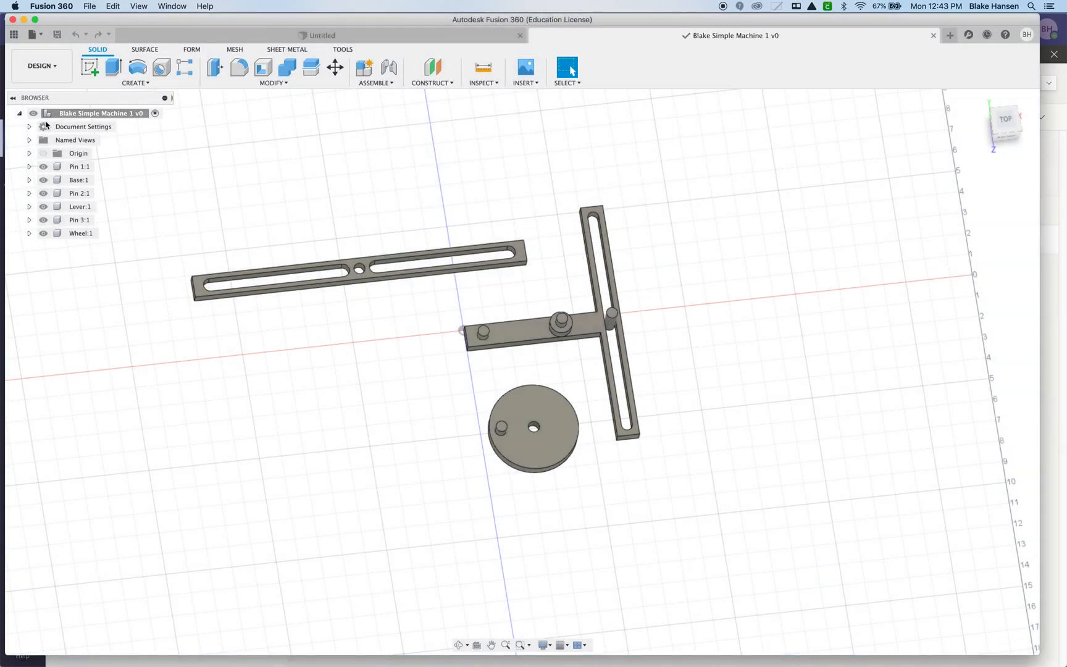
right_click(94, 117)
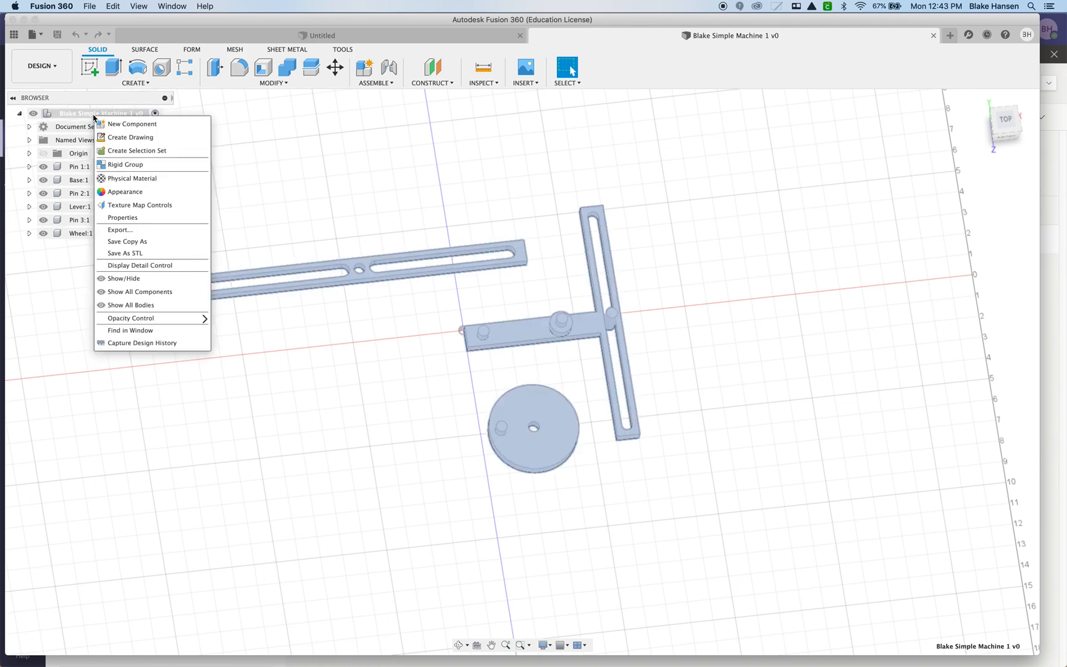
left_click(158, 343)
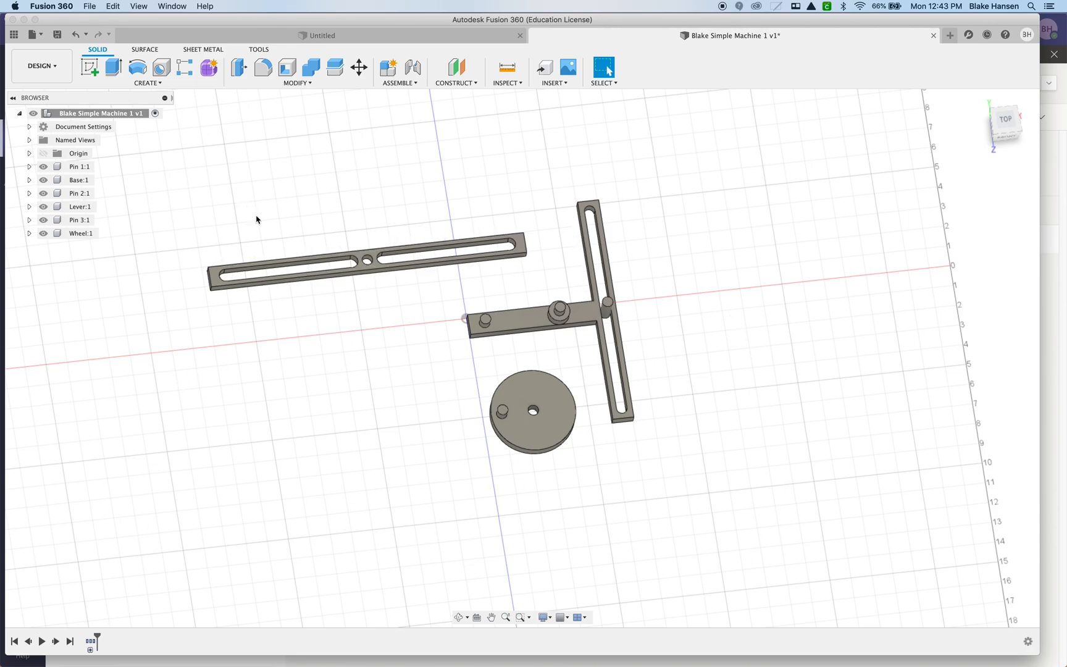
Create a rigid group from Base, Pin 1 and Pin 2, with child components included.
scroll(557, 318, "up", 5)
left_click(587, 302)
left_click(588, 300)
left_click(490, 328)
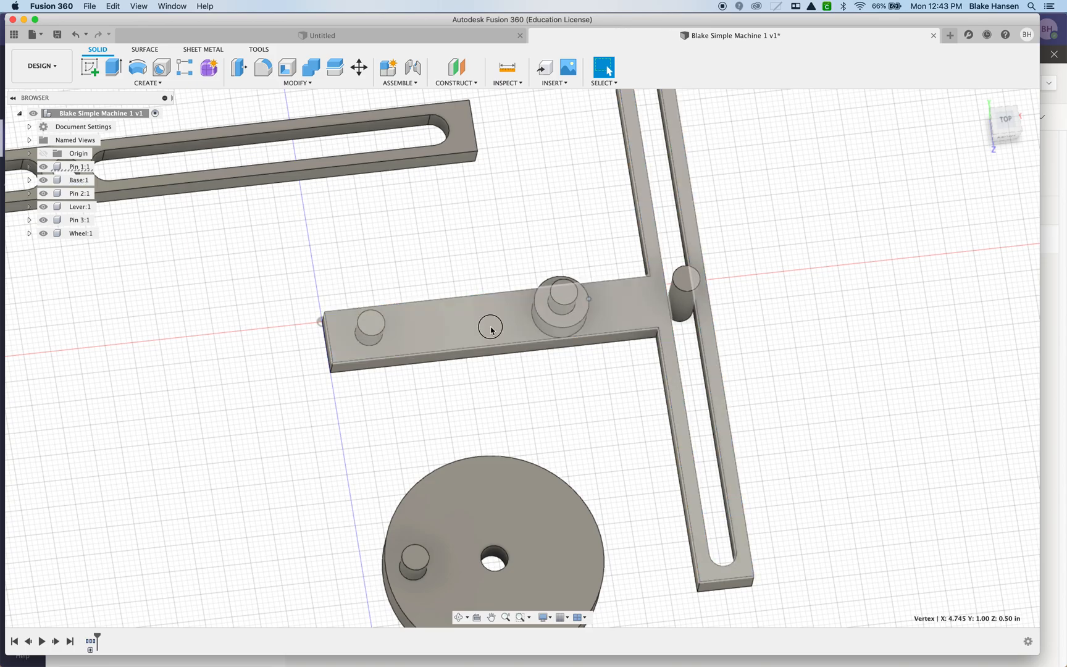
scroll(493, 329, "down", 4)
middle_click_drag(492, 344, 408, 357)
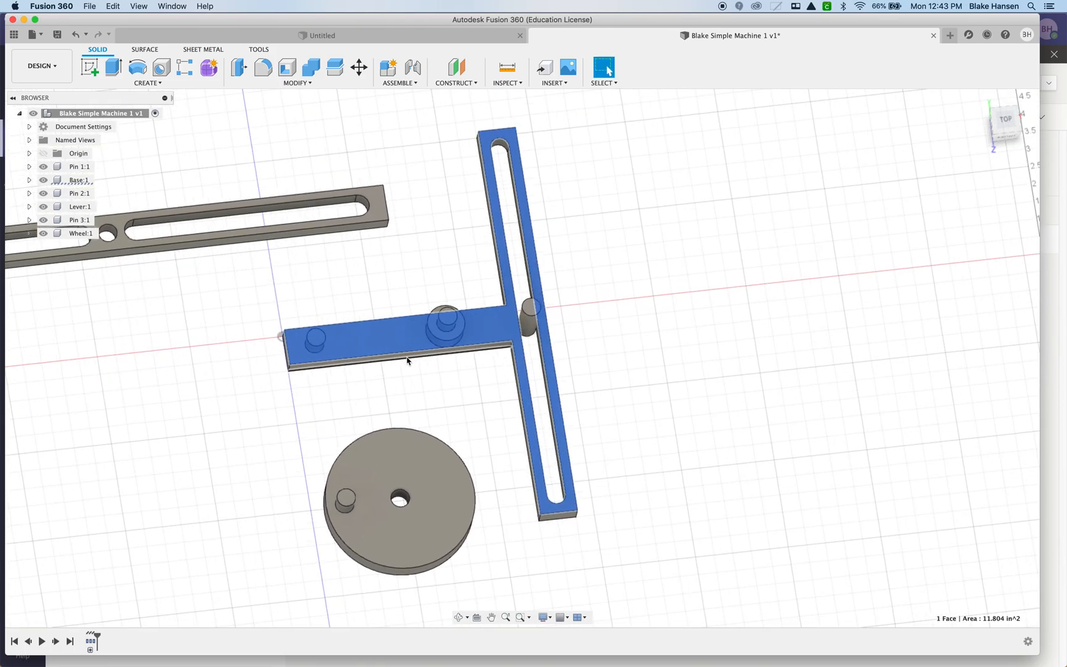
left_click(399, 84)
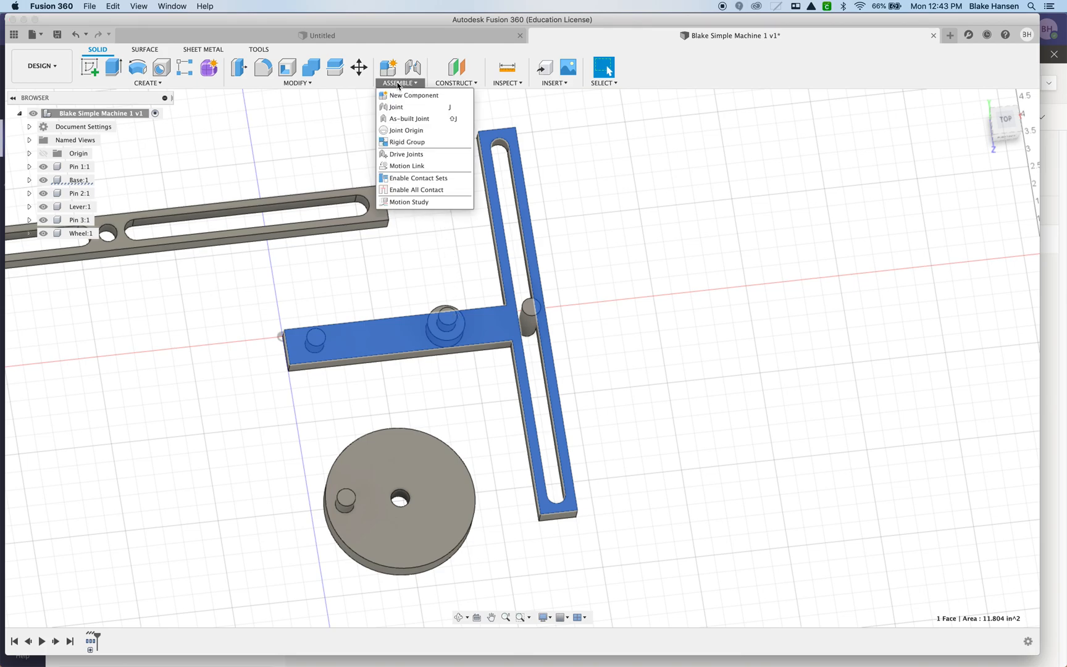
left_click(408, 144)
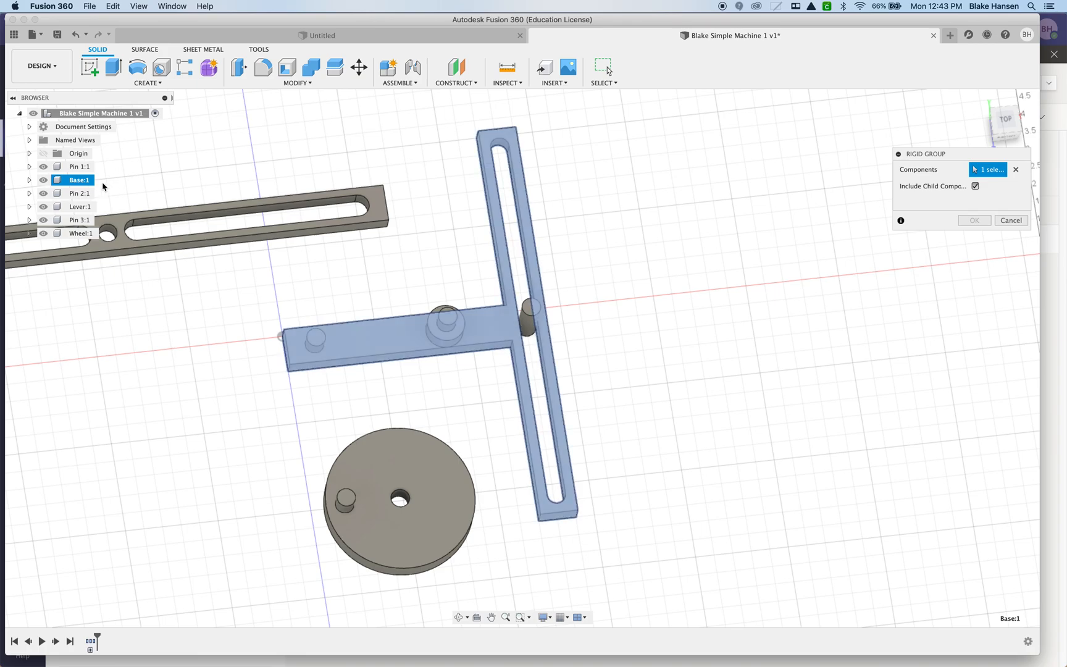
left_click(80, 181)
left_click(80, 181)
left_click(79, 167)
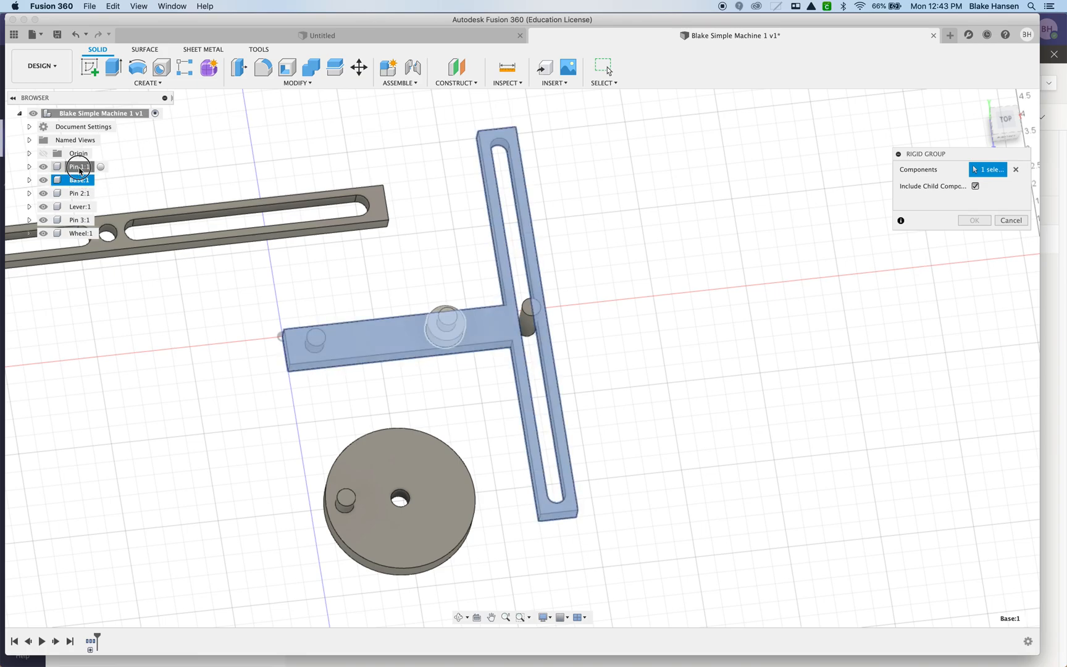
left_click(80, 194)
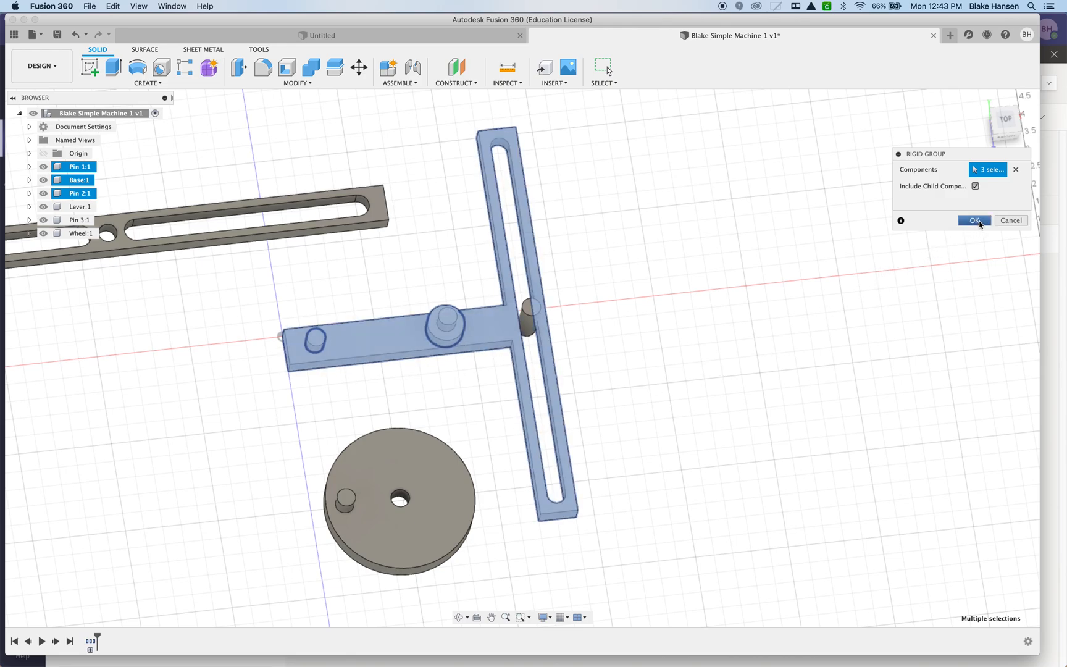
left_click(975, 221)
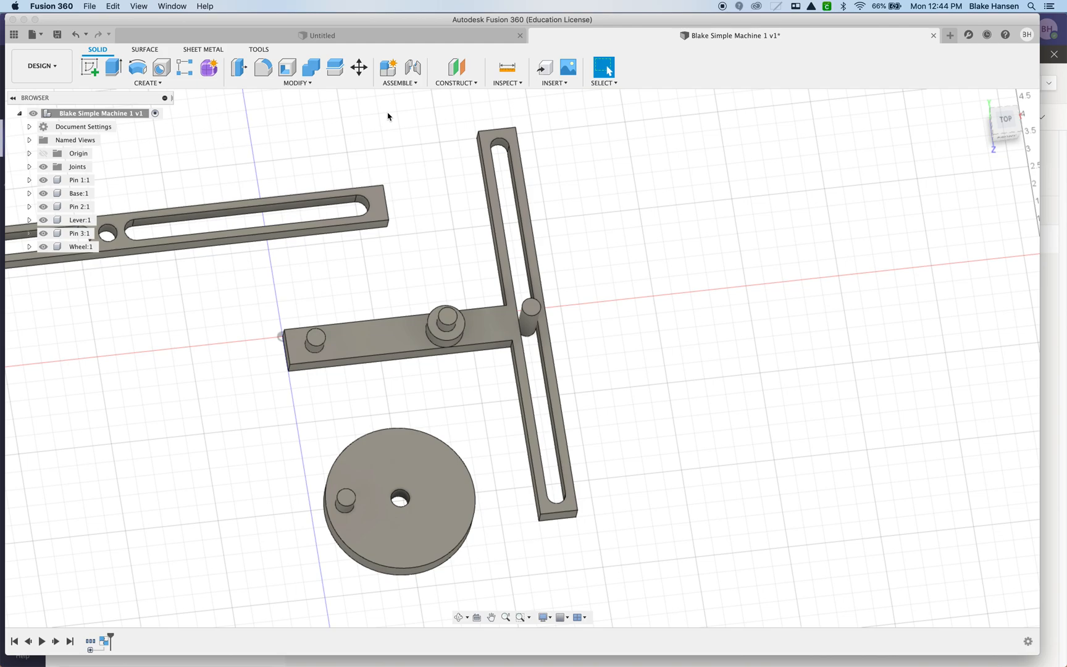
Join the wheel's centre hole to the top of Pin 2 with a revolute joint about the Z axis, previewing its motion.
left_click(401, 83)
left_click(402, 106)
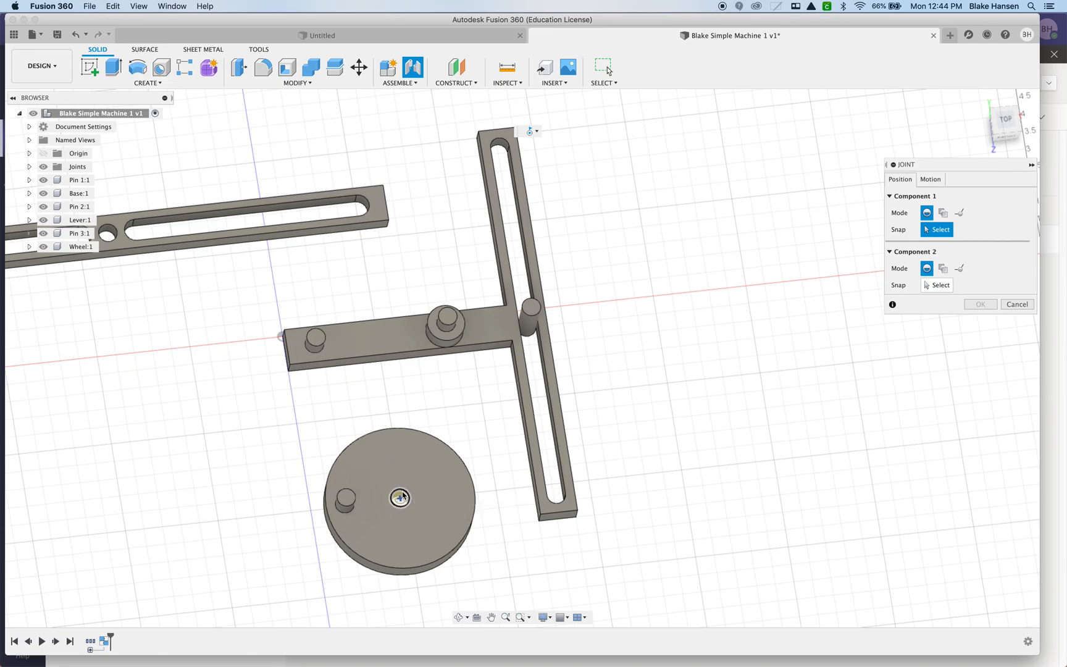
left_click(402, 497)
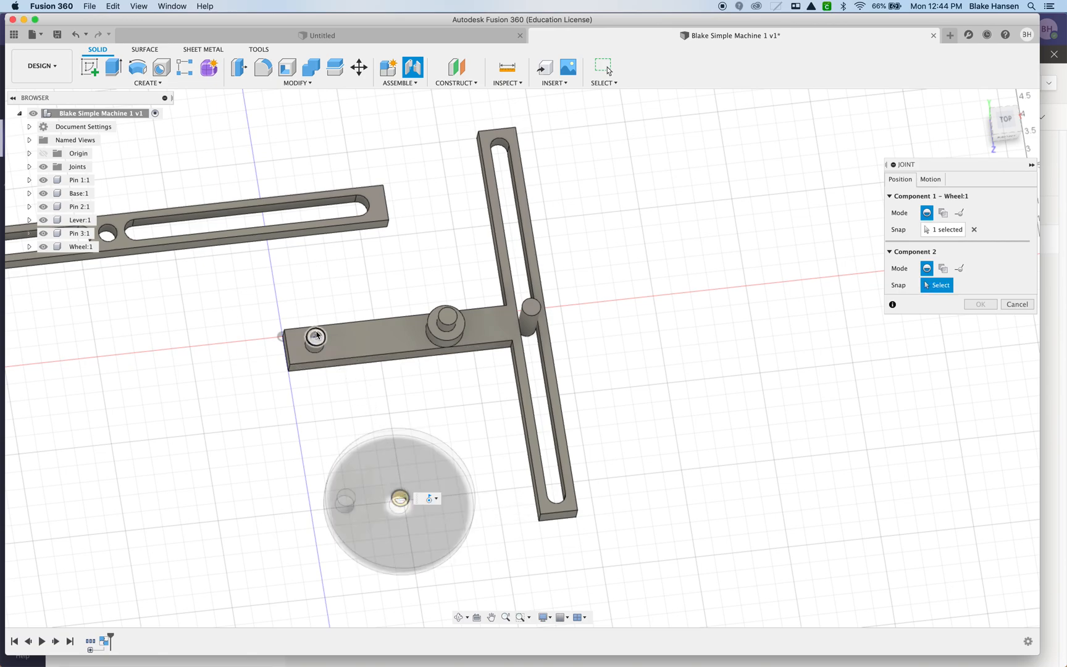
left_click(315, 335)
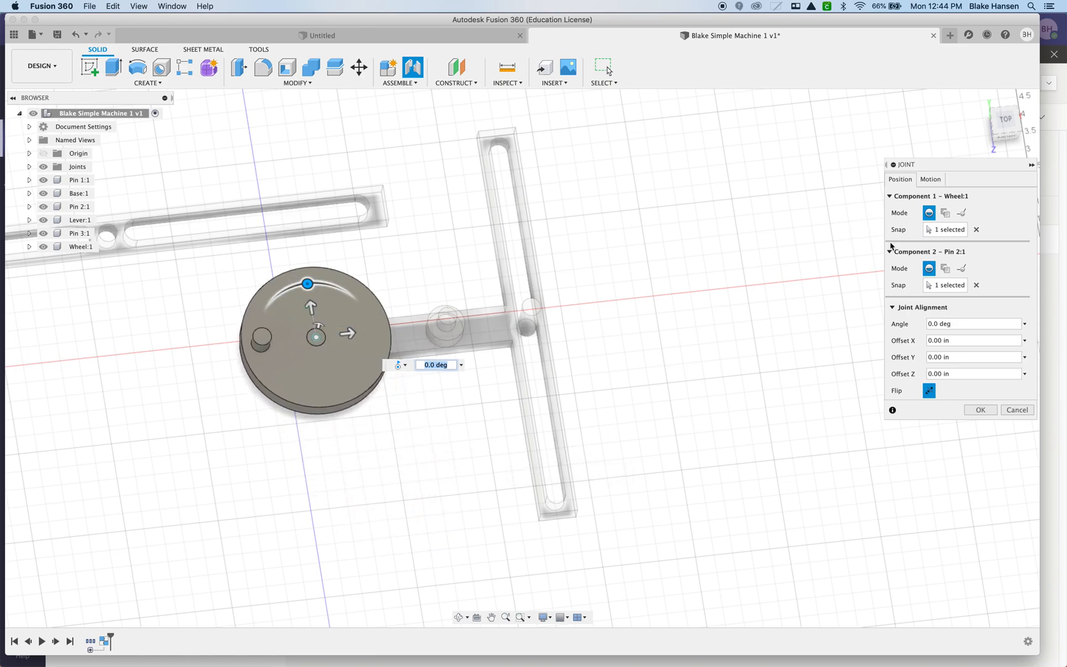
left_click(930, 179)
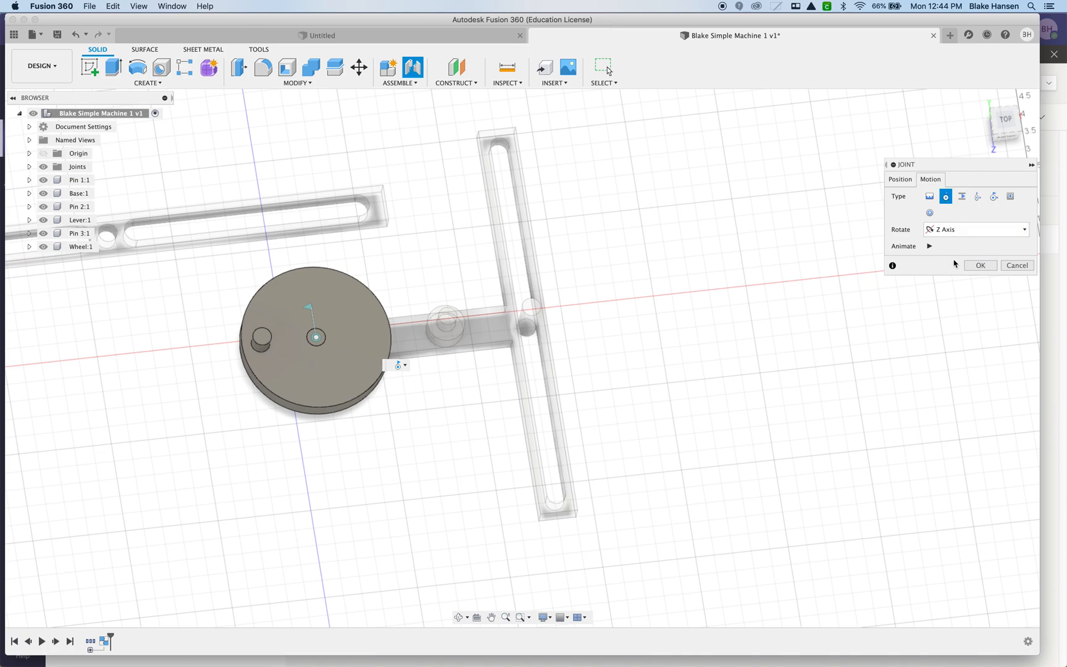
left_click(929, 246)
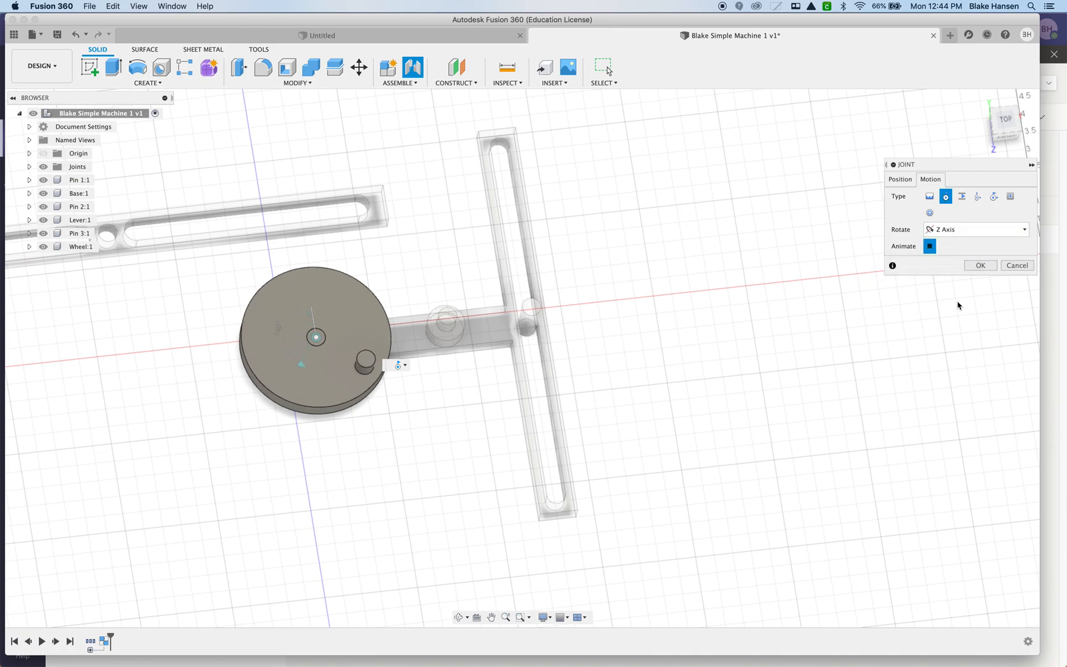
left_click(979, 267)
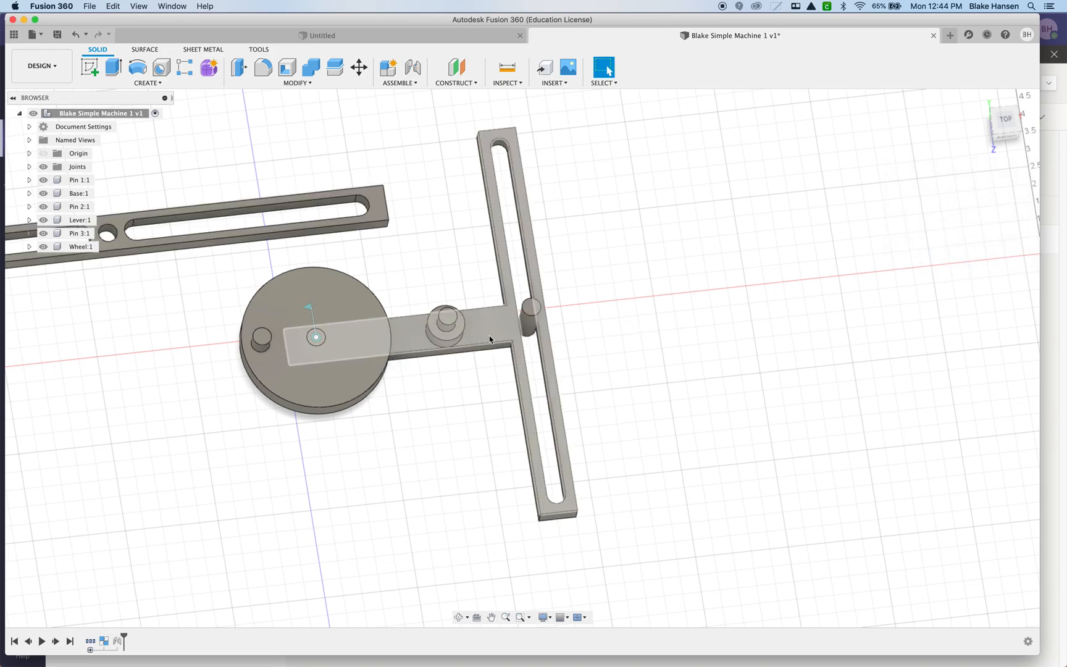
Join the lever's centre hole to the top of Pin 1 with a revolute joint about the Z axis, previewing its motion.
scroll(173, 254, "down", 3)
middle_click_drag(296, 275, 563, 302)
scroll(653, 336, "up", 5)
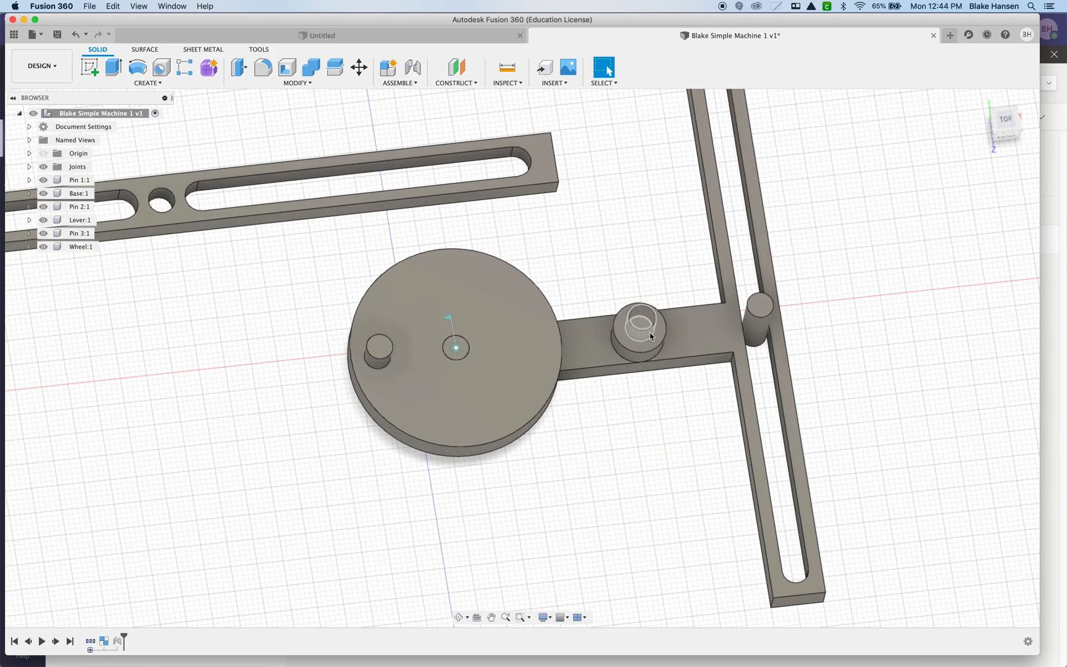
scroll(639, 328, "down", 3)
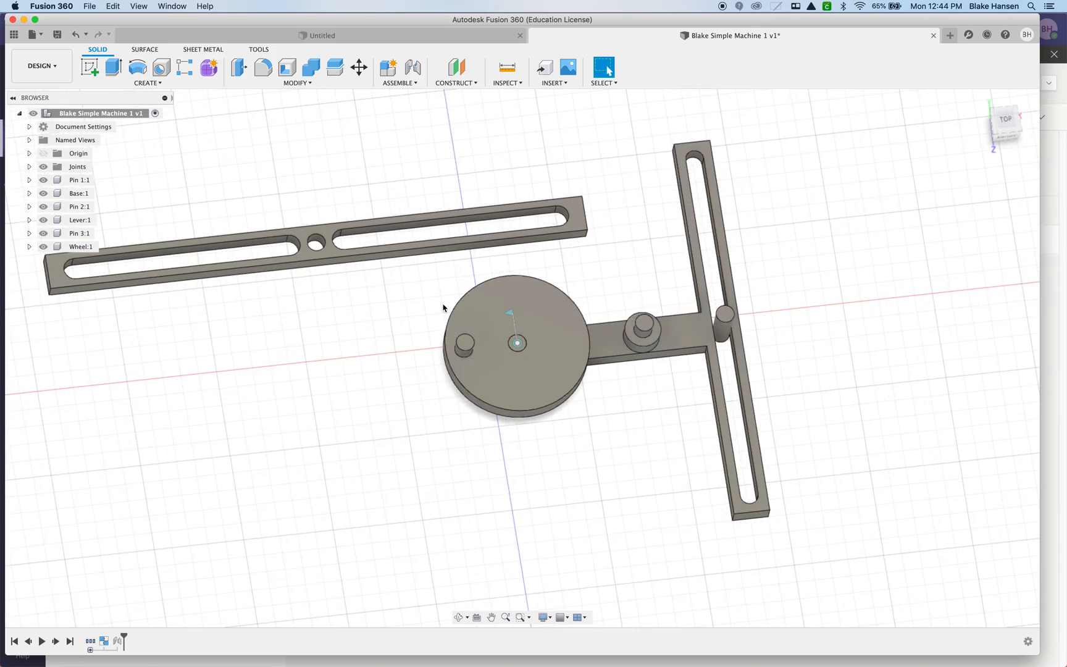
left_click(399, 83)
left_click(399, 107)
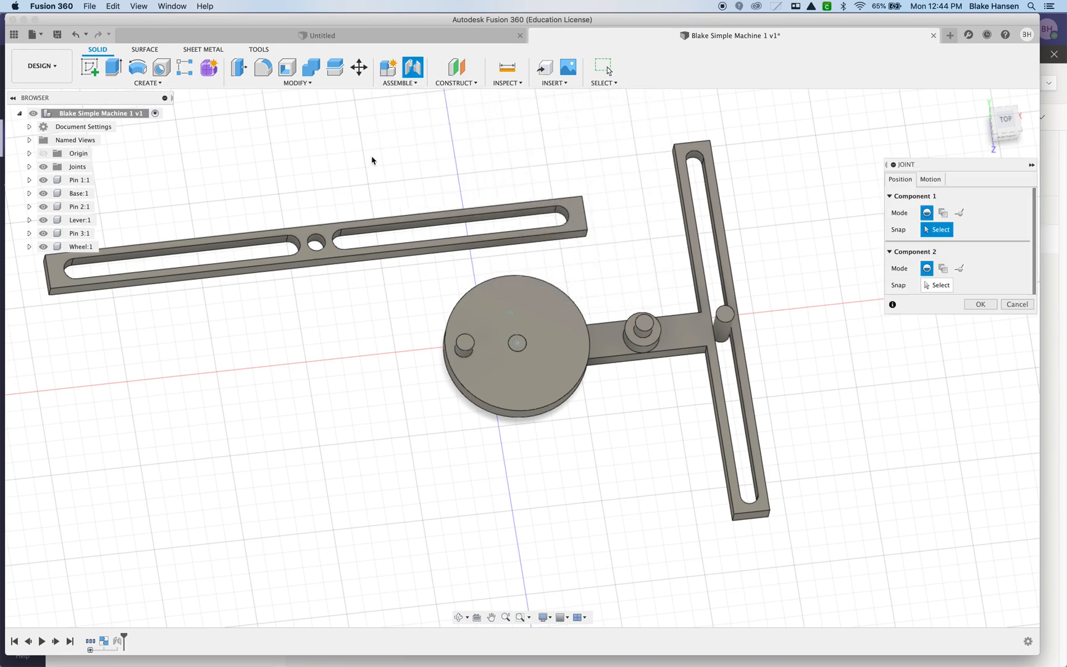
left_click(316, 247)
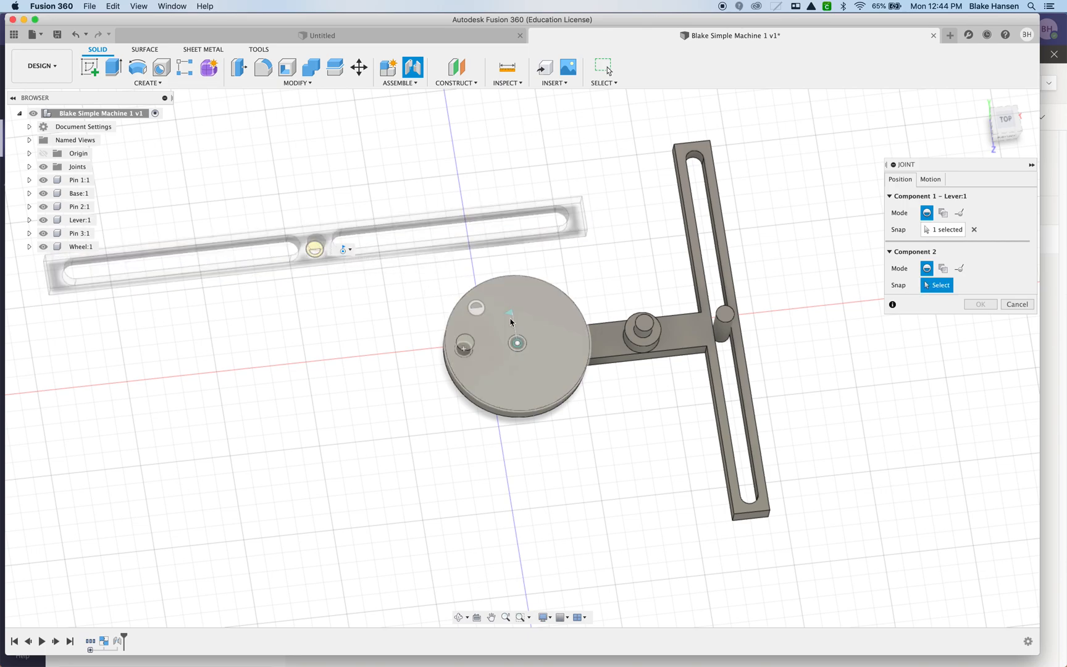
left_click(646, 338)
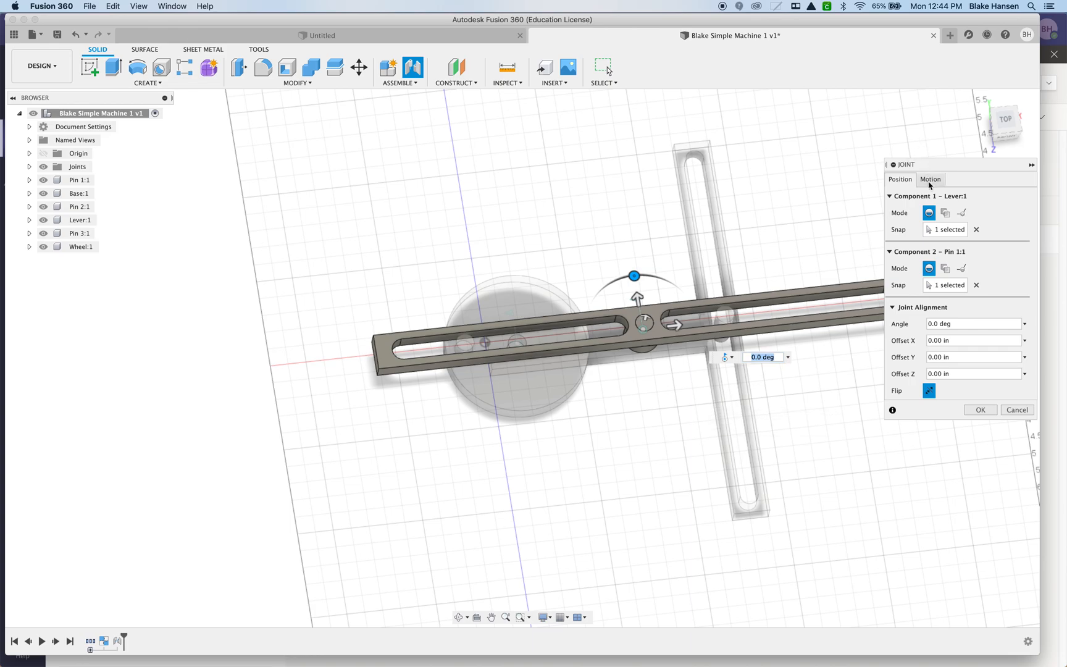
left_click(930, 179)
left_click(945, 197)
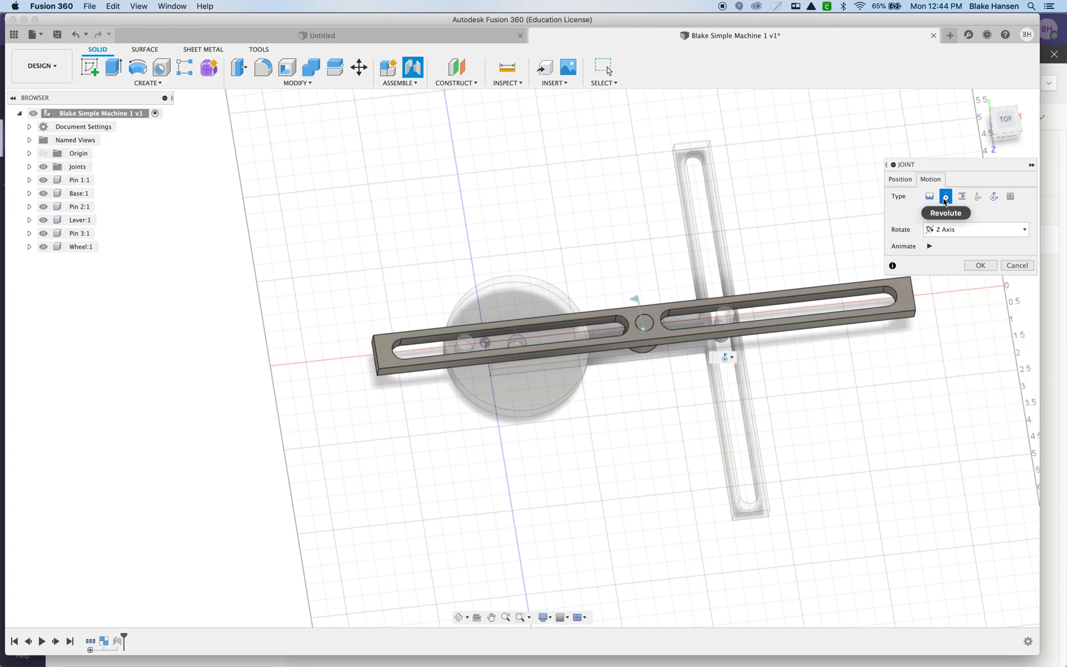
left_click(930, 246)
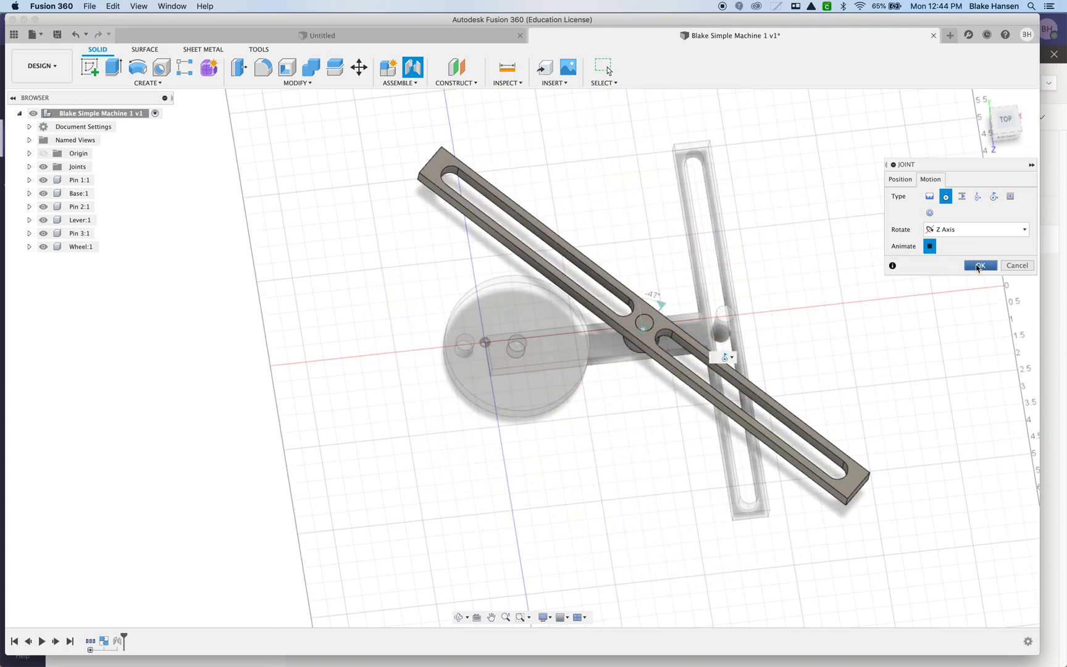
left_click(979, 266)
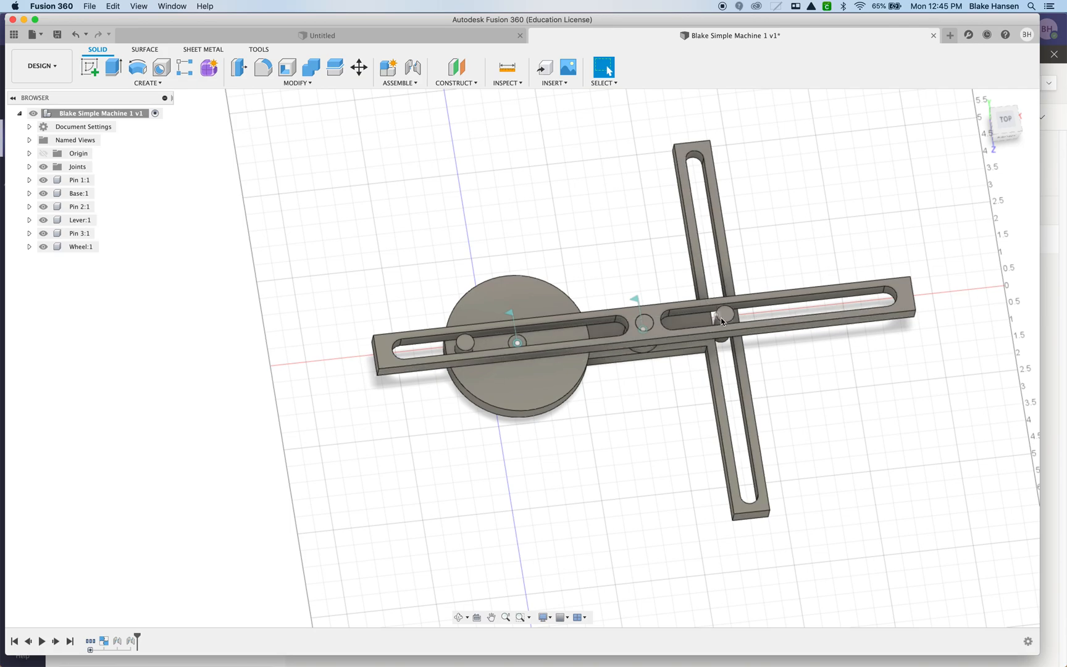
Start an as-built slider joint between Pin 3 and Base, with its origin at the bottom of Pin 3.
scroll(720, 318, "up", 5)
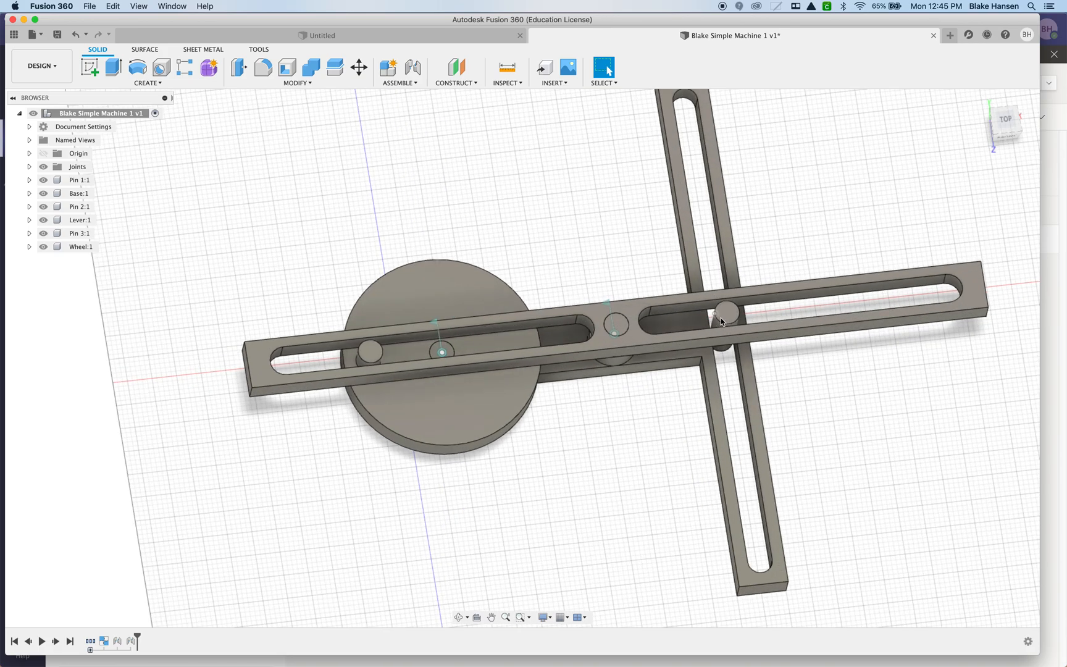
scroll(723, 327, "up", 3)
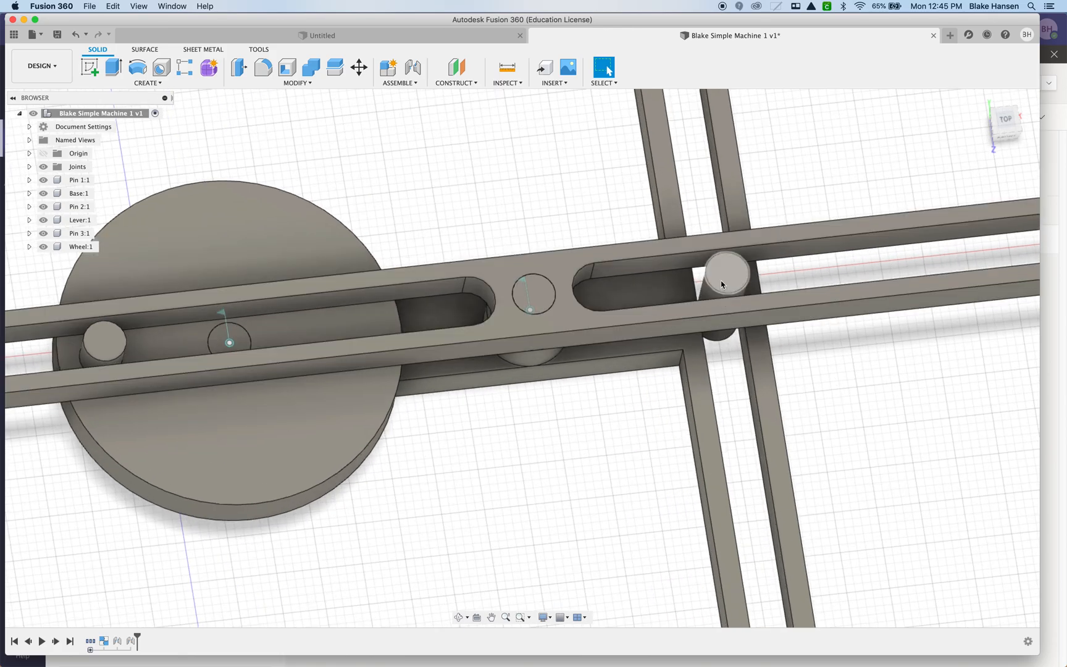
scroll(715, 386, "down", 8)
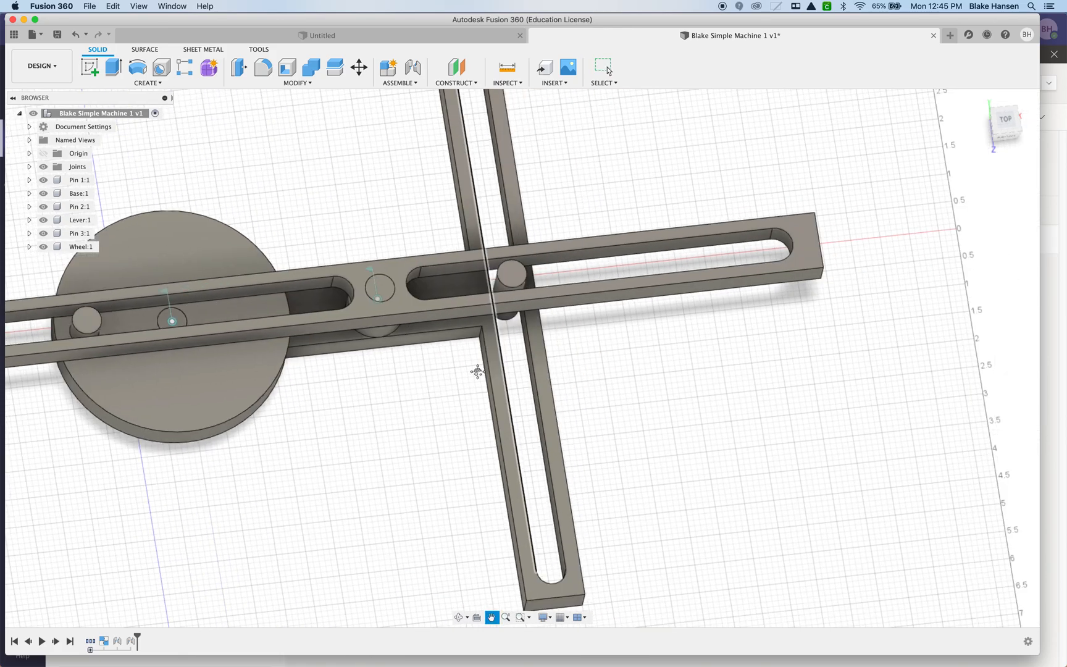
middle_click_drag(622, 375, 624, 358, "shift")
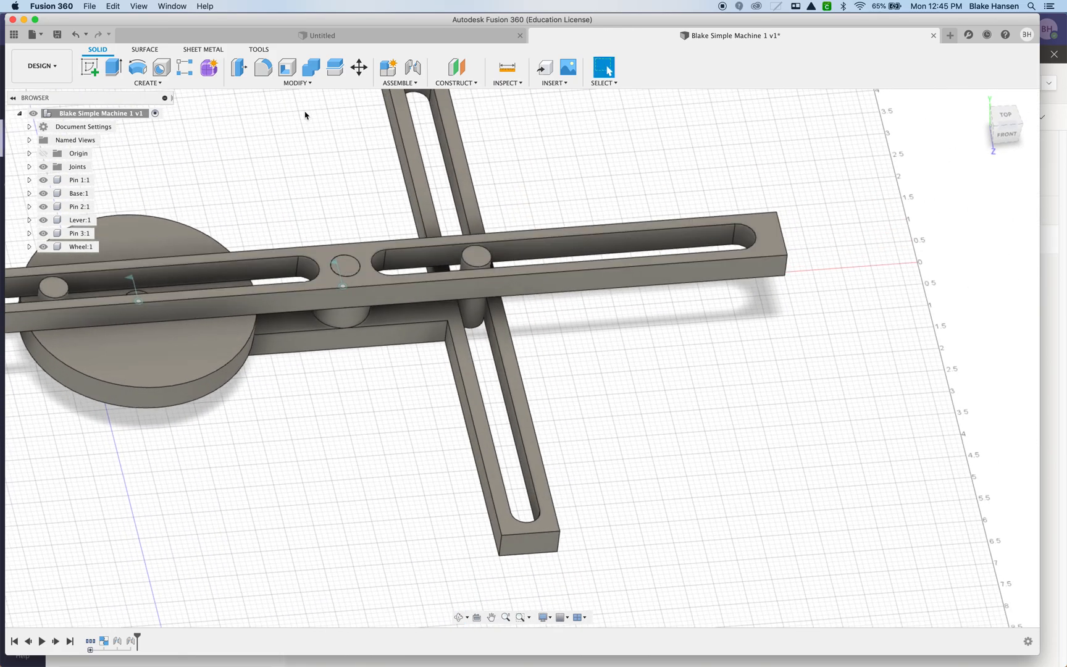
left_click(384, 83)
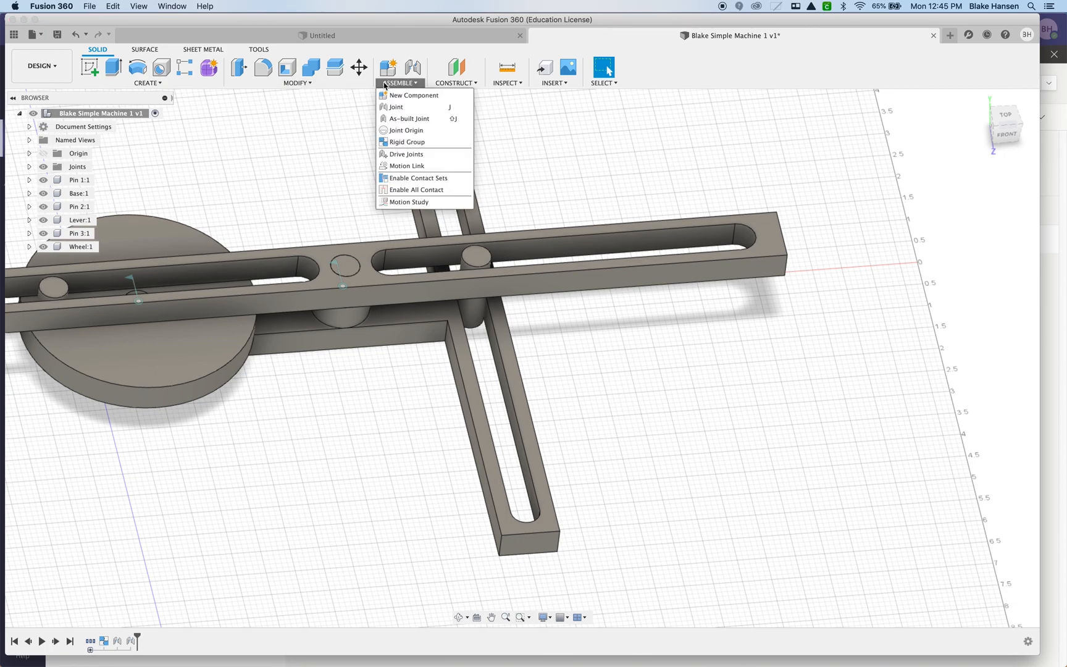
left_click(407, 122)
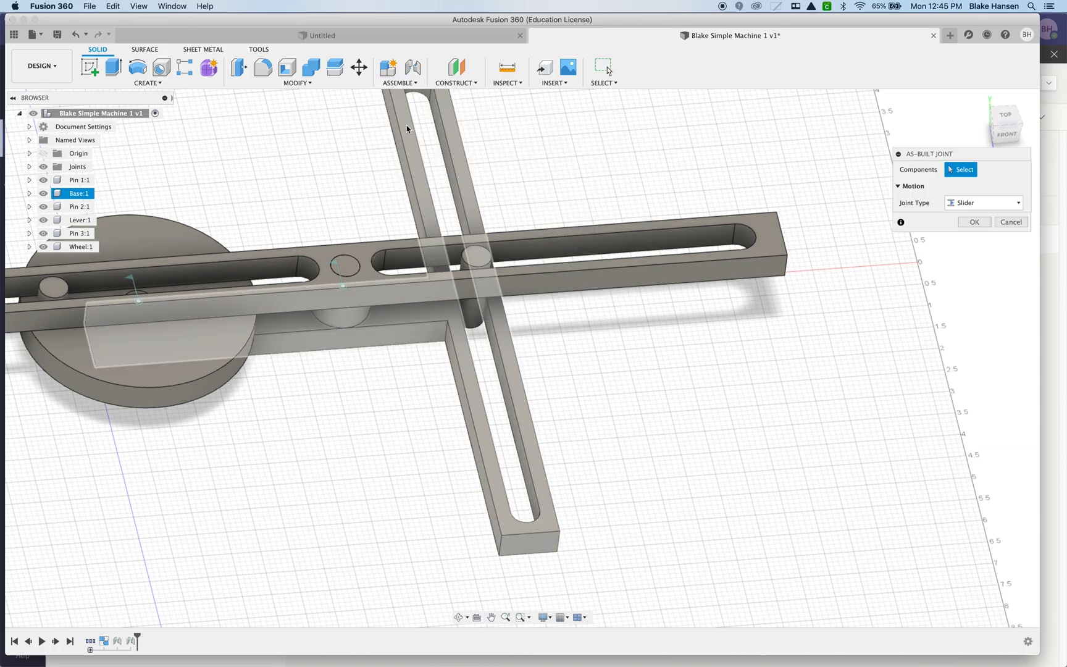
left_click(467, 262)
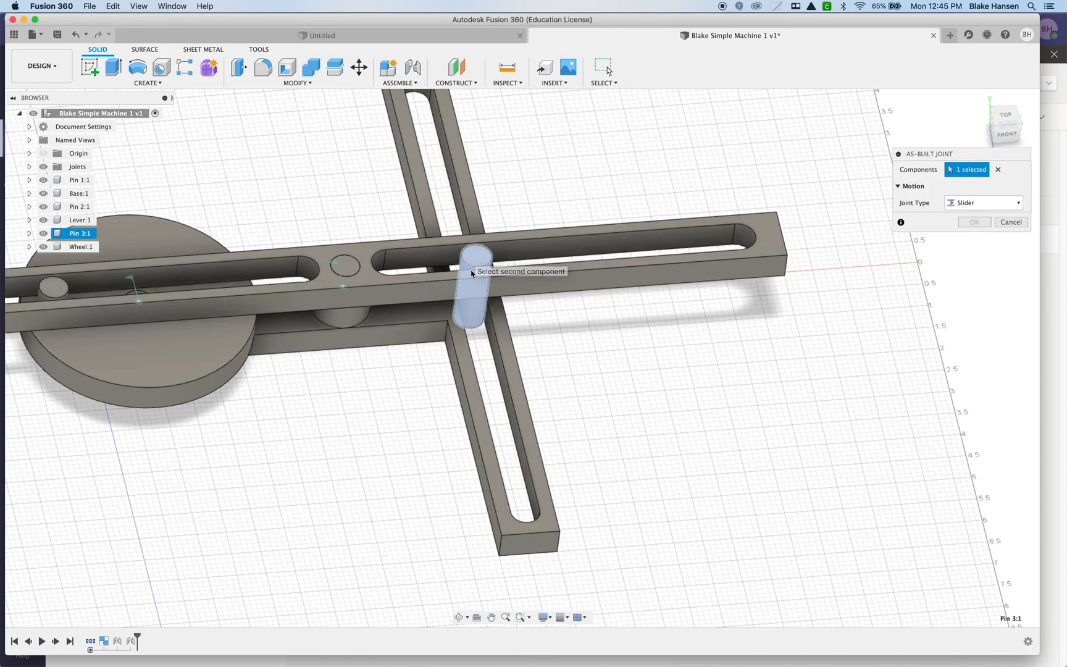
left_click(468, 362)
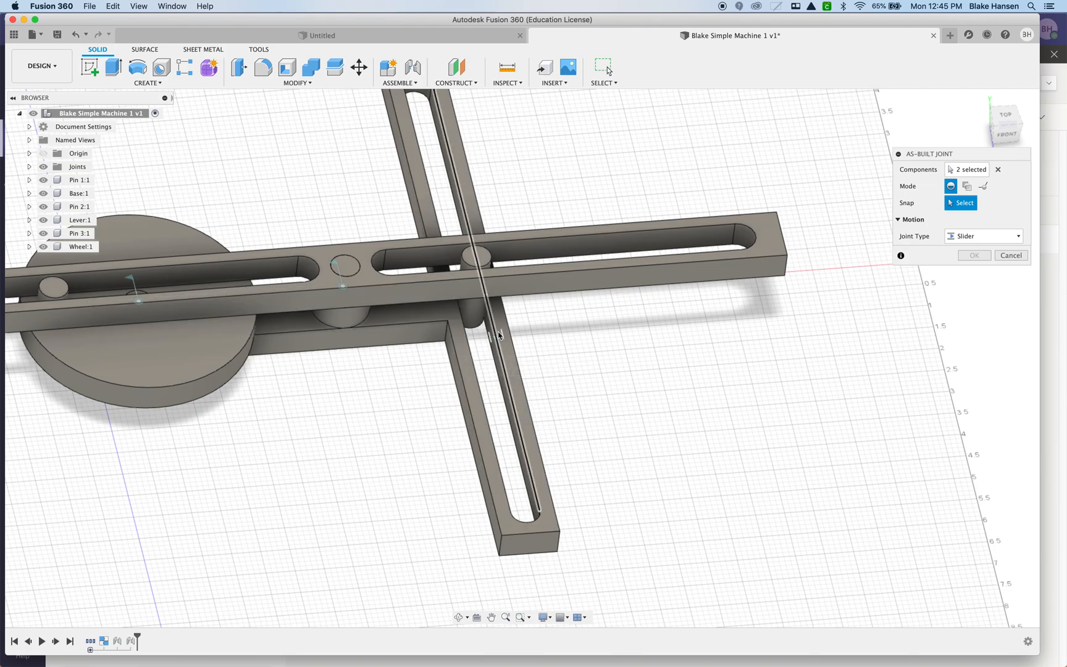
scroll(576, 330, "up", 3)
middle_click_drag(550, 300, 500, 279, "shift")
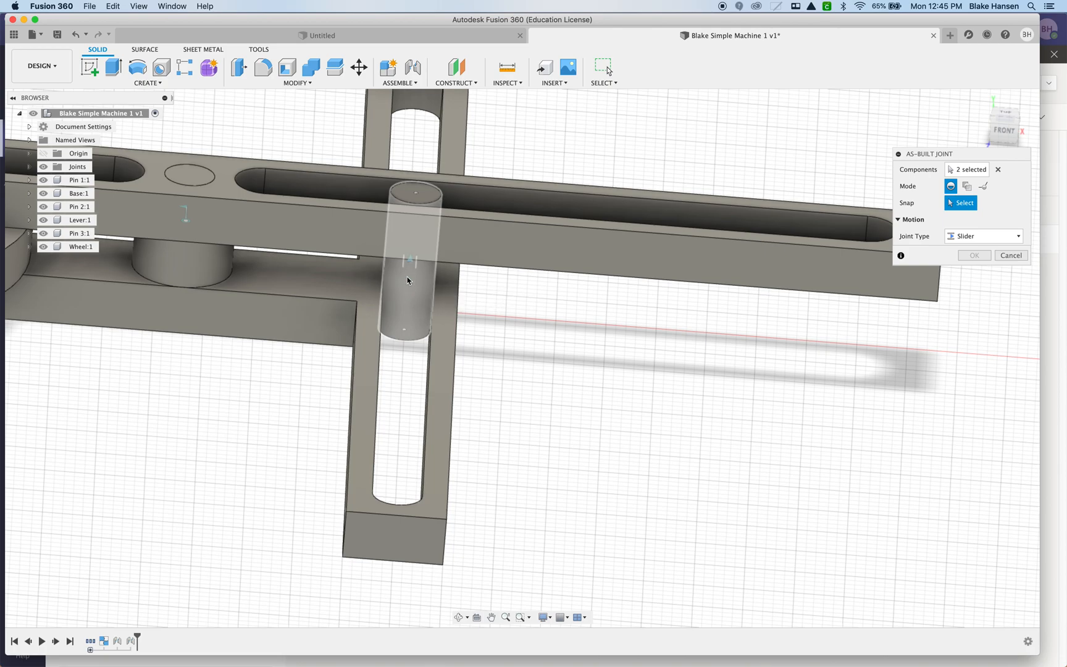
left_click(407, 336)
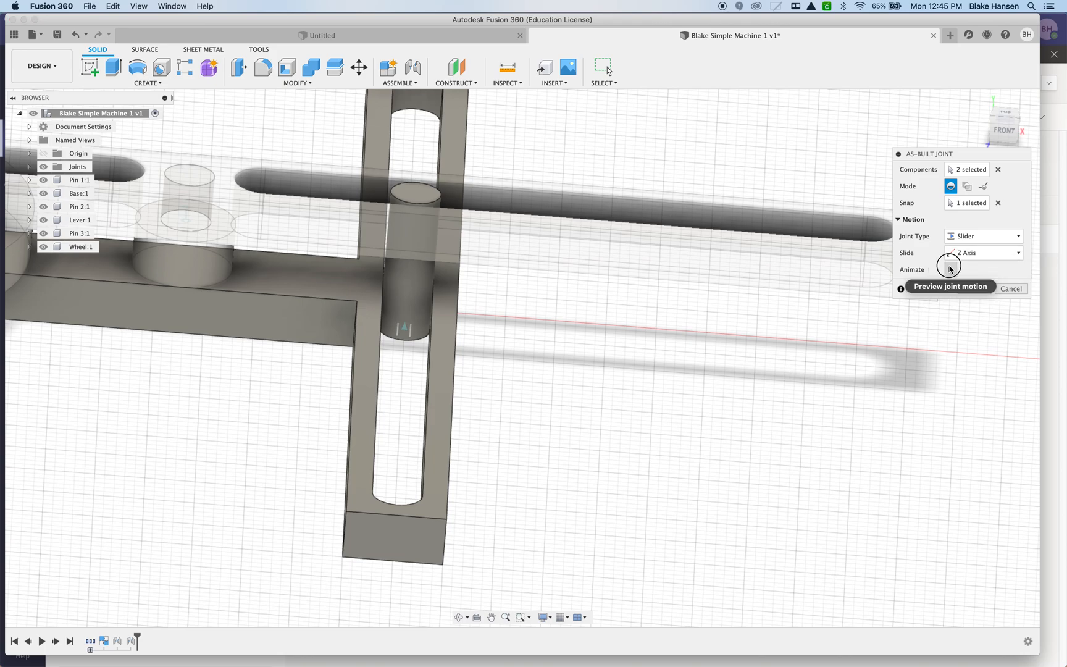
Set a custom slide direction along the long edge of the Base slot, preview the motion and finish the slider joint.
left_click(950, 269)
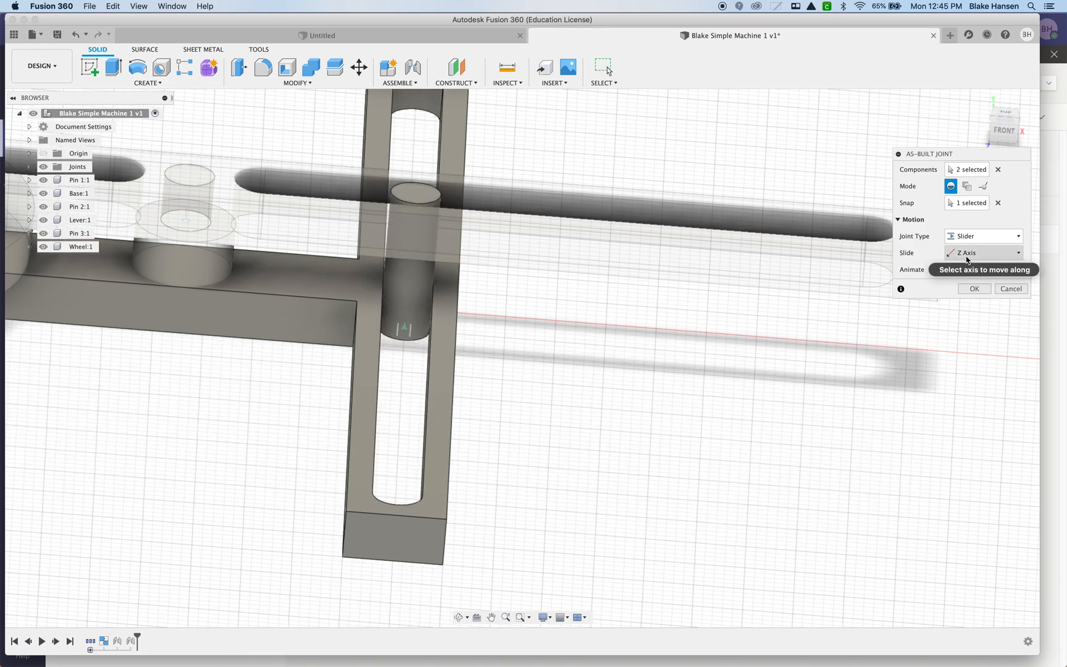
left_click(967, 258)
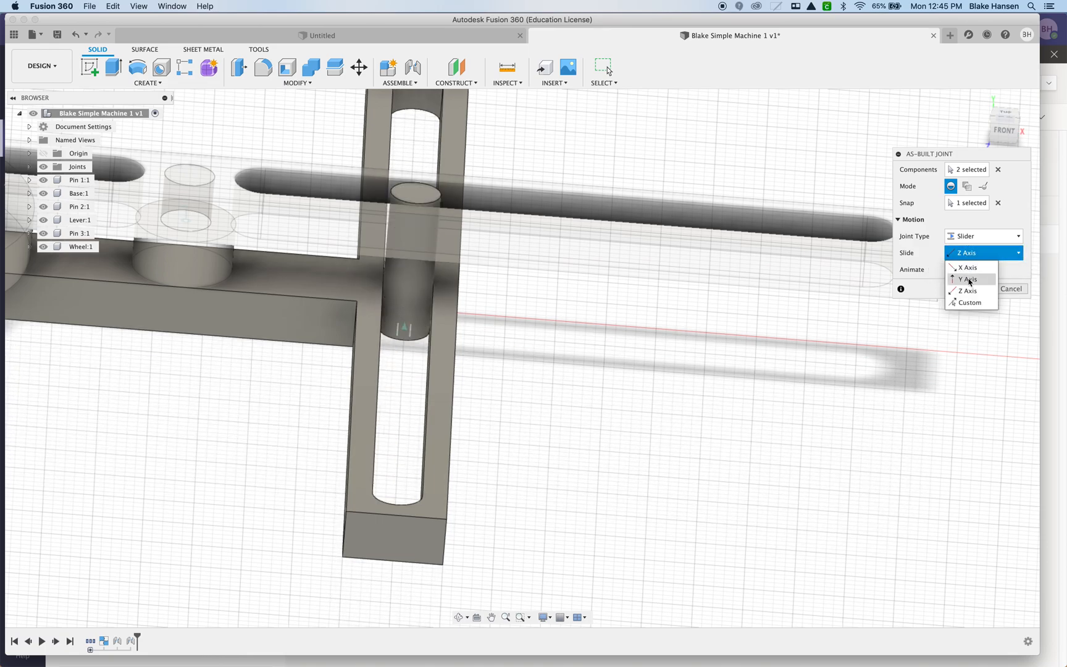
left_click(968, 302)
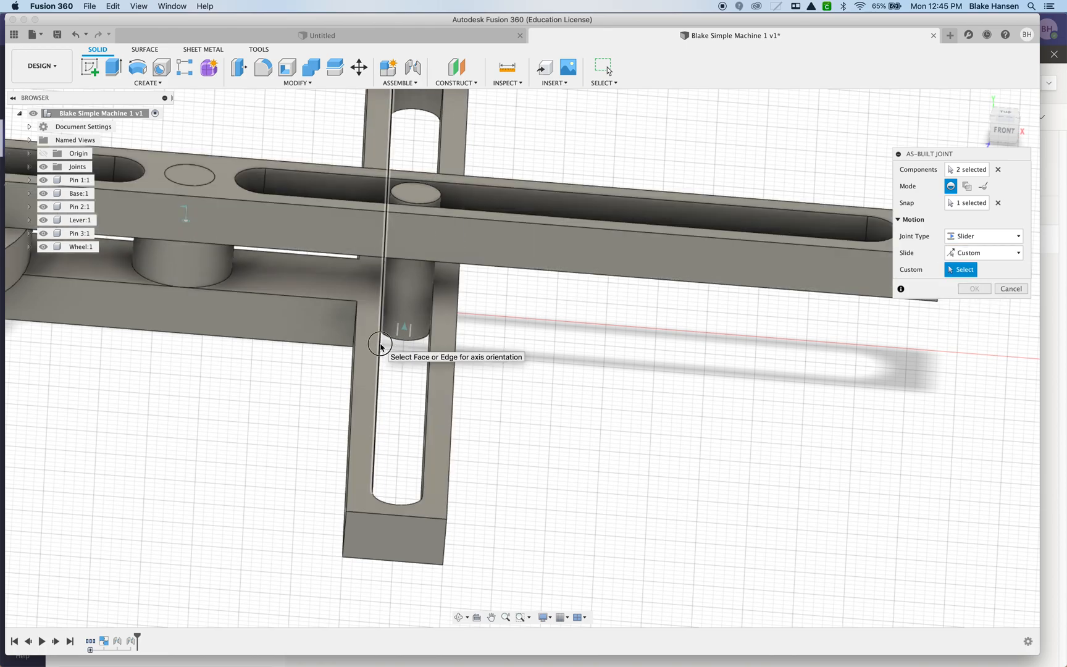
left_click(383, 347)
left_click(951, 286)
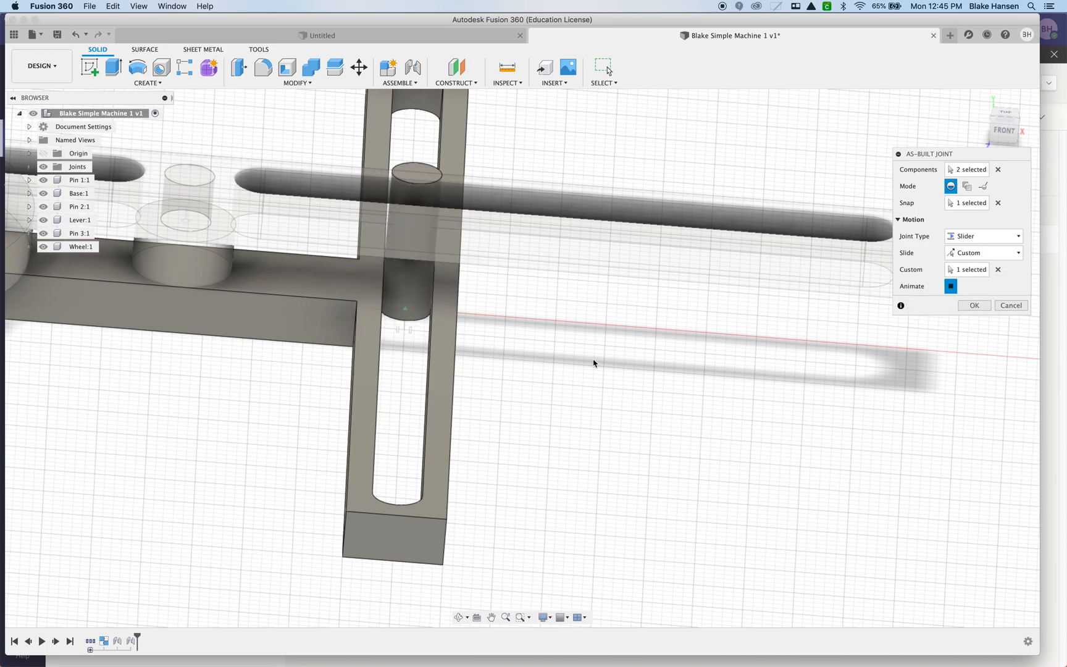
scroll(557, 349, "down", 4)
middle_click_drag(565, 347, 567, 384, "shift")
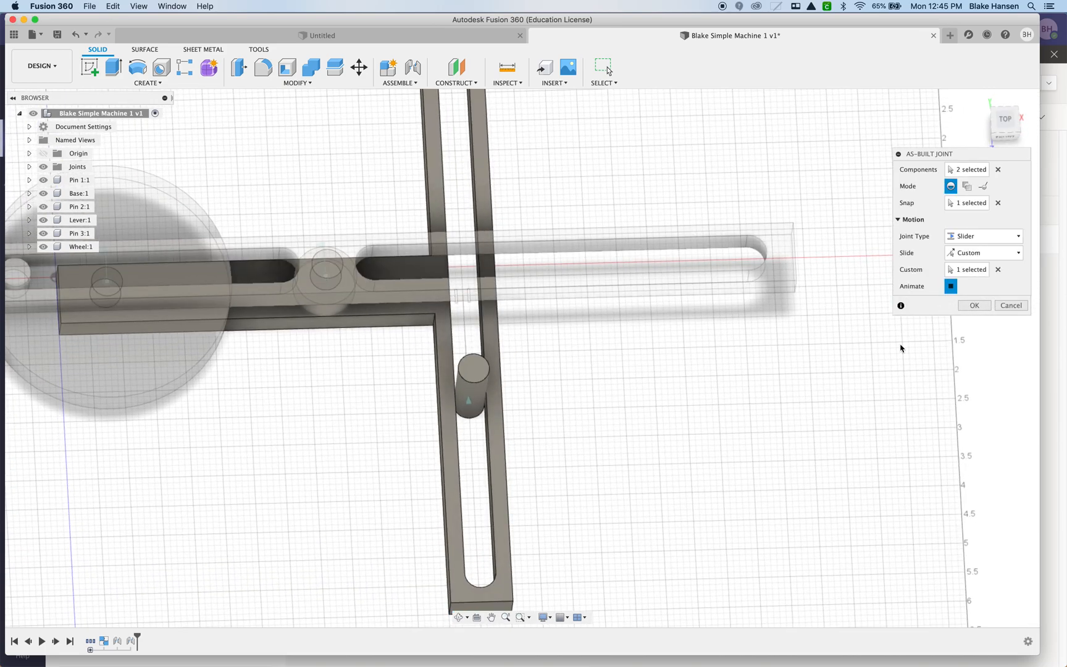
scroll(537, 368, "down", 4)
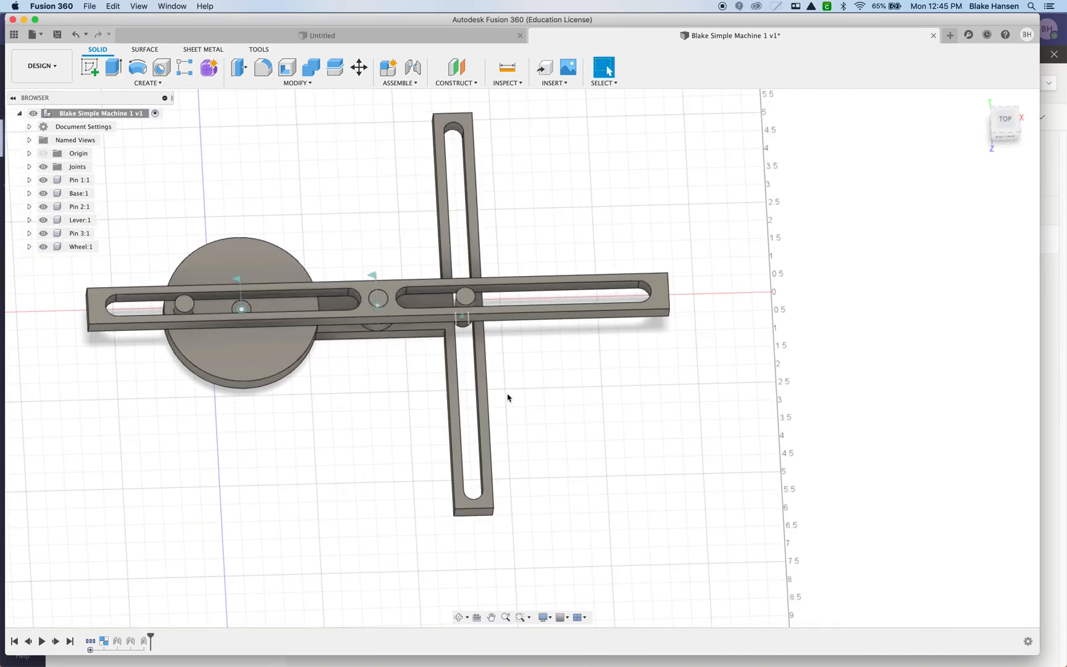
Review the joint limit options of the slider joint between Pin 3 and Base.
middle_click_drag(506, 394, 616, 387)
left_click(29, 167)
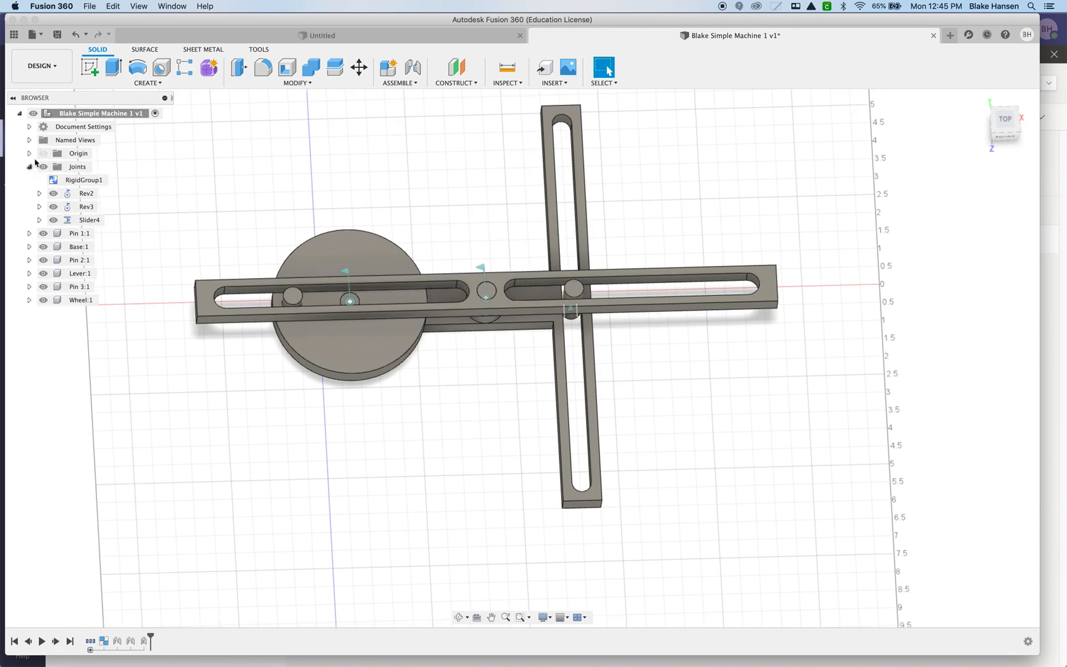
left_click(112, 220)
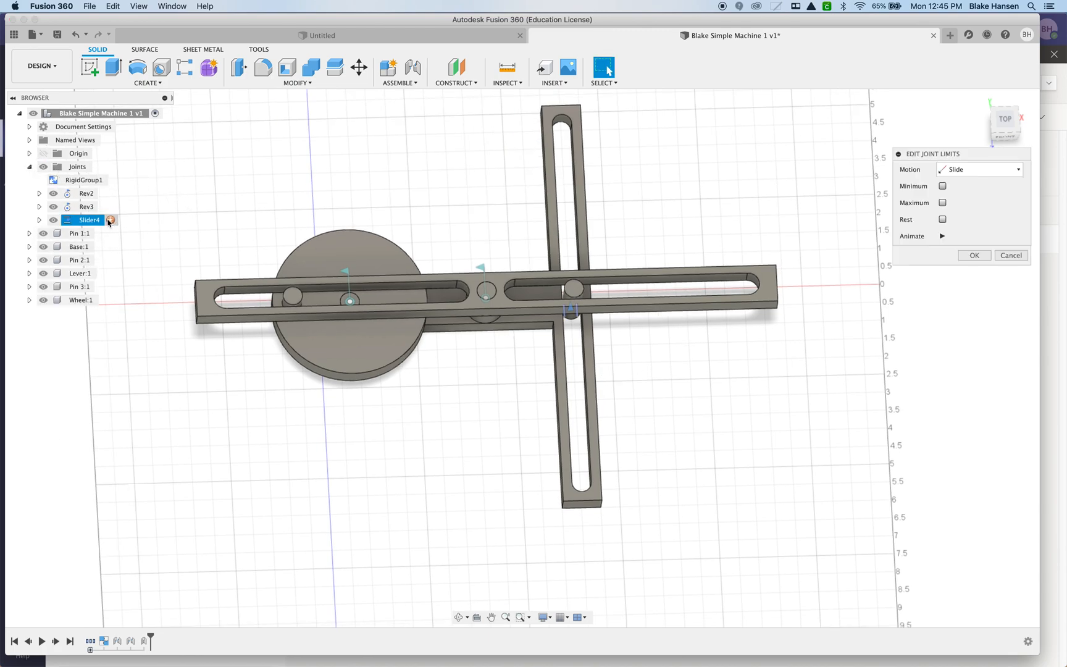
left_click(1007, 257)
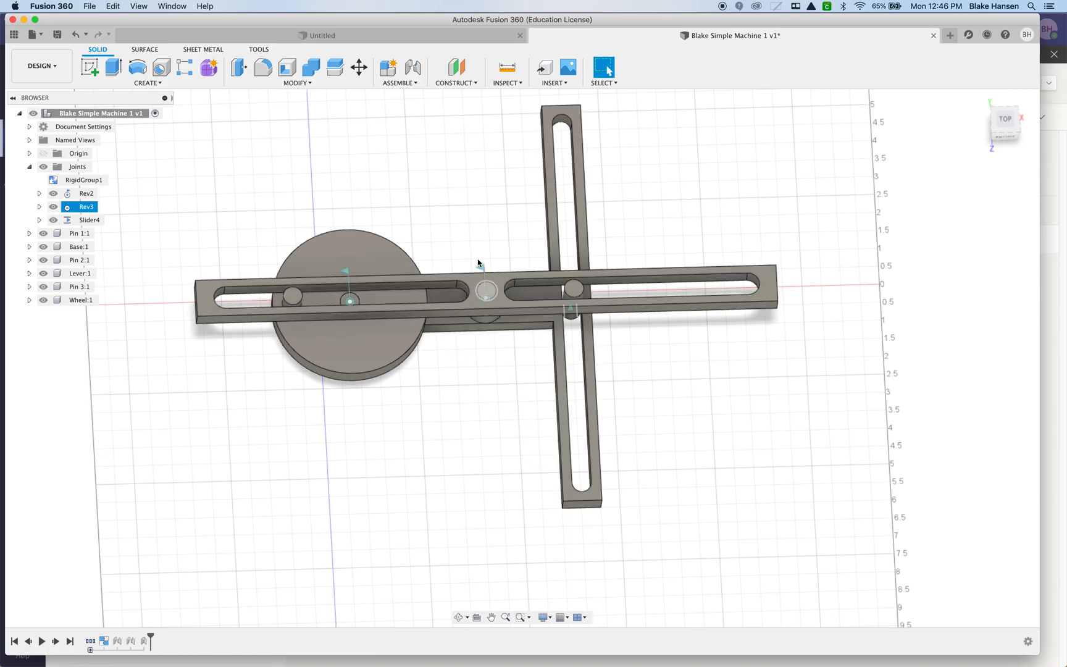
Enable contact sets for the assembly and collapse the list of joints.
left_click(394, 82)
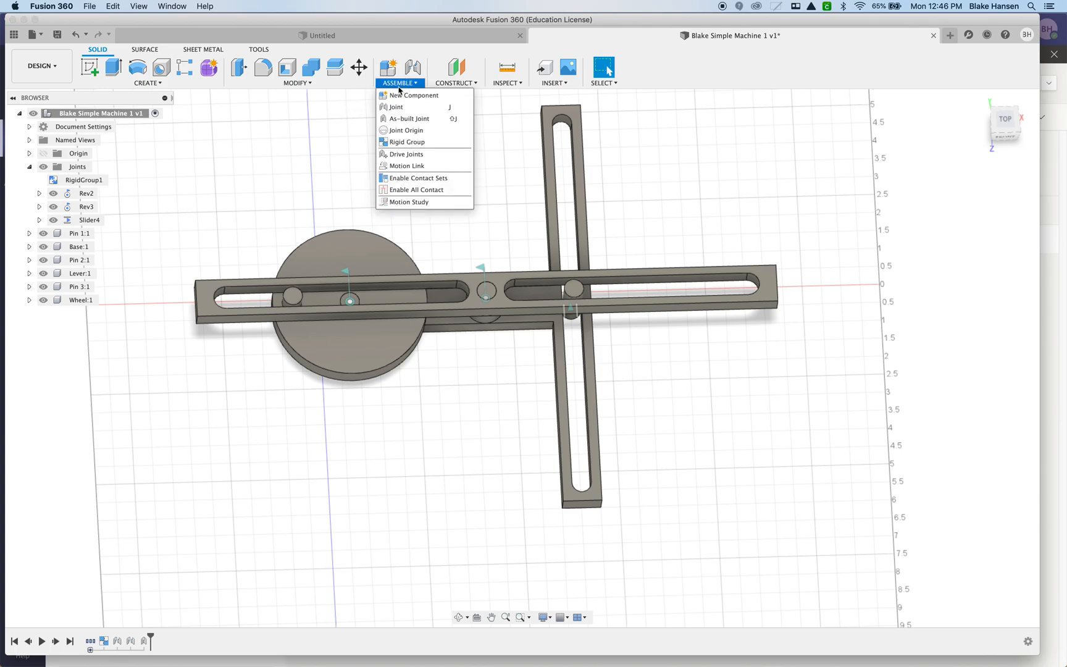
left_click(423, 183)
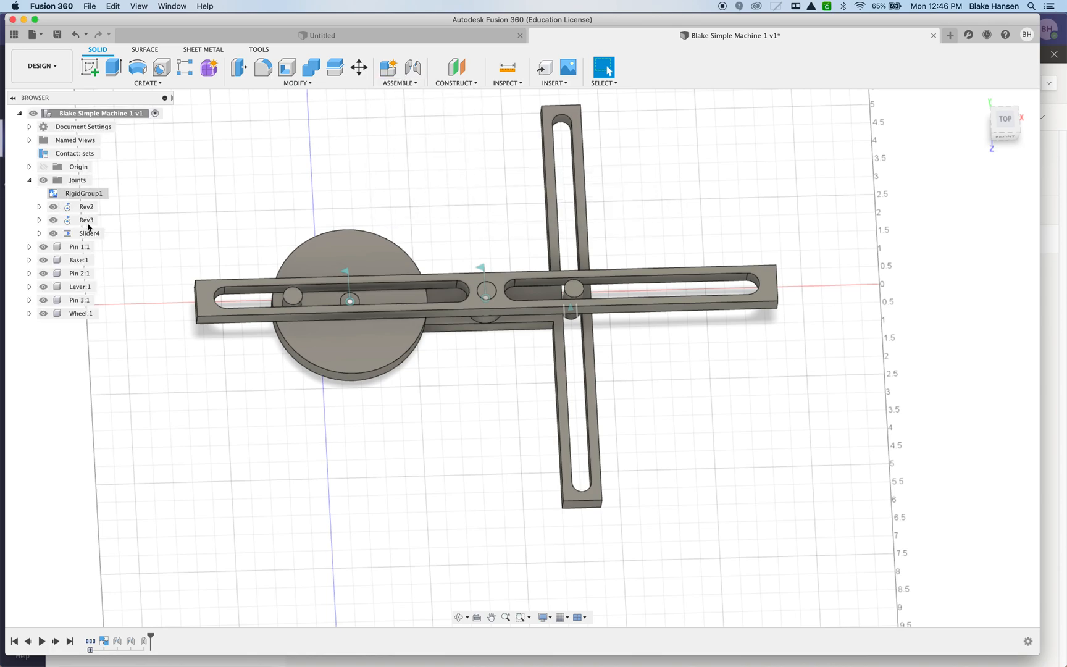
left_click(29, 180)
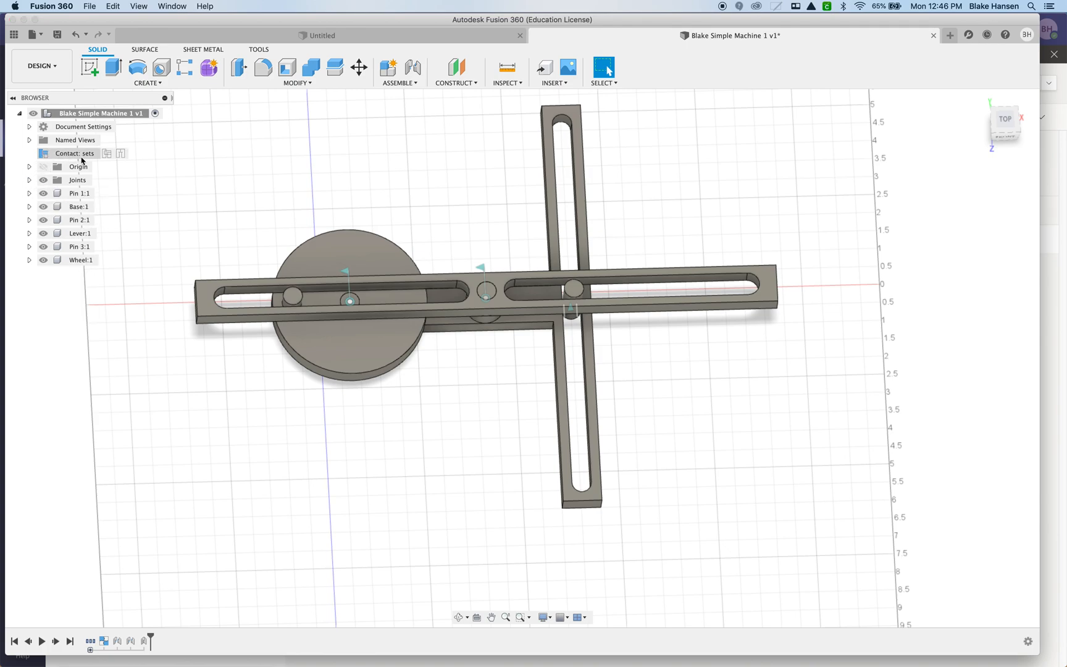
Create a new contact set from the Wheel, the Lever and Pin 3.
right_click(82, 160)
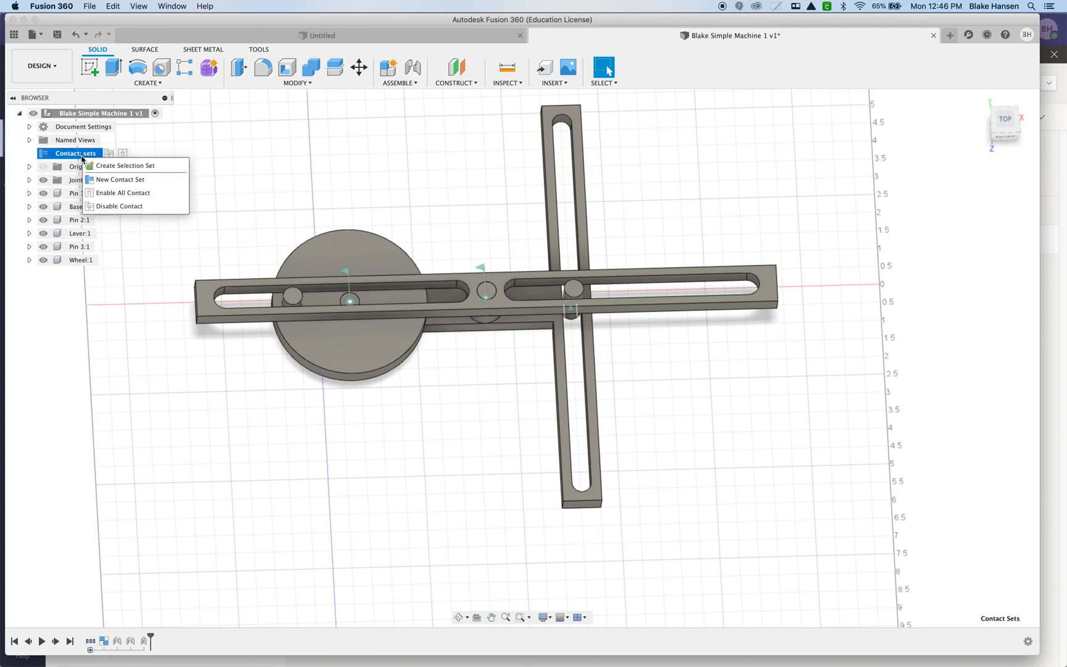
left_click(122, 180)
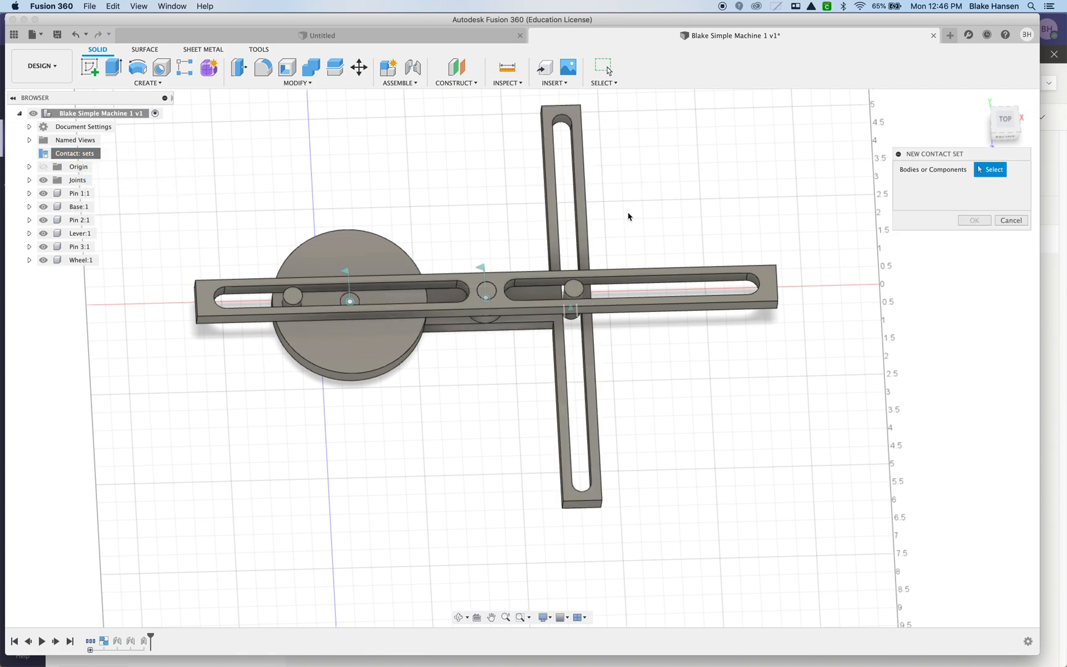
left_click(310, 341)
left_click(457, 285)
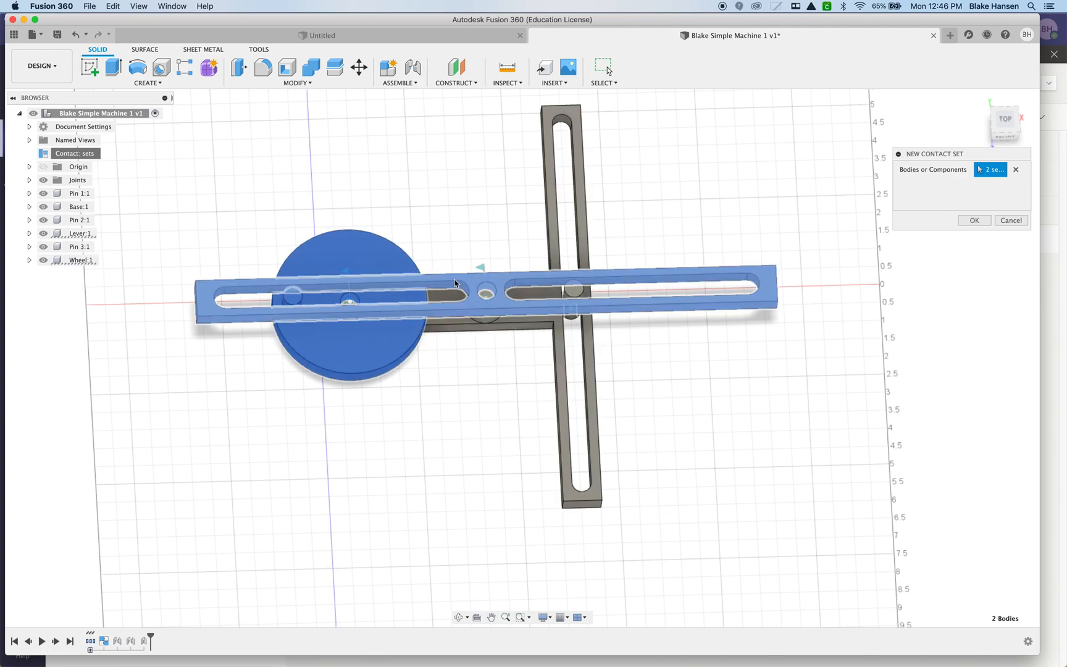
left_click(574, 291)
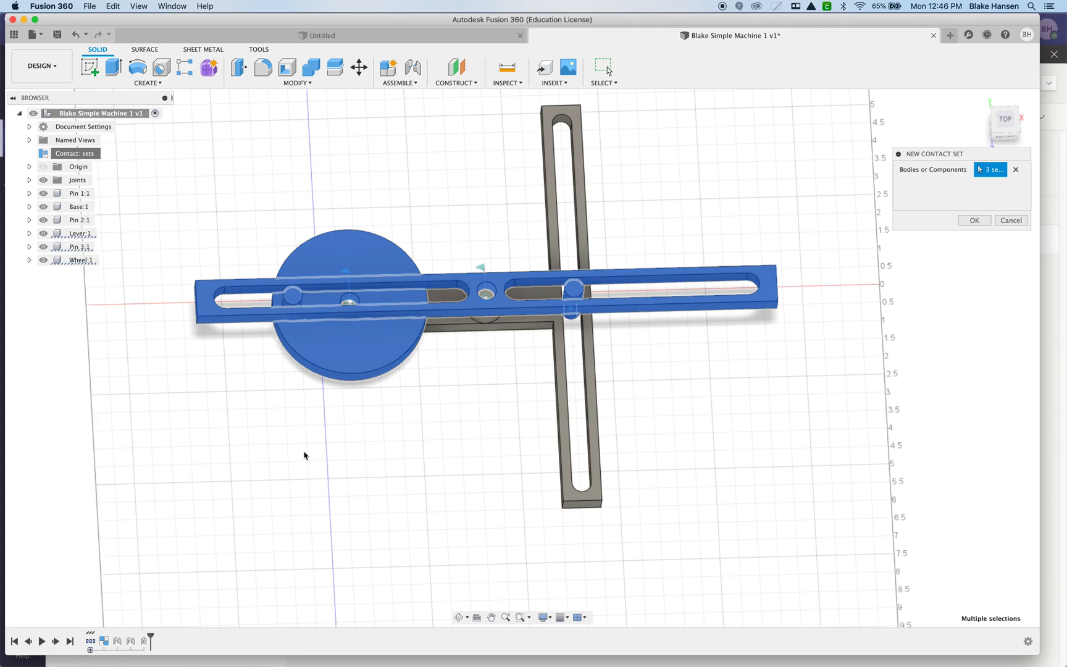
left_click(975, 221)
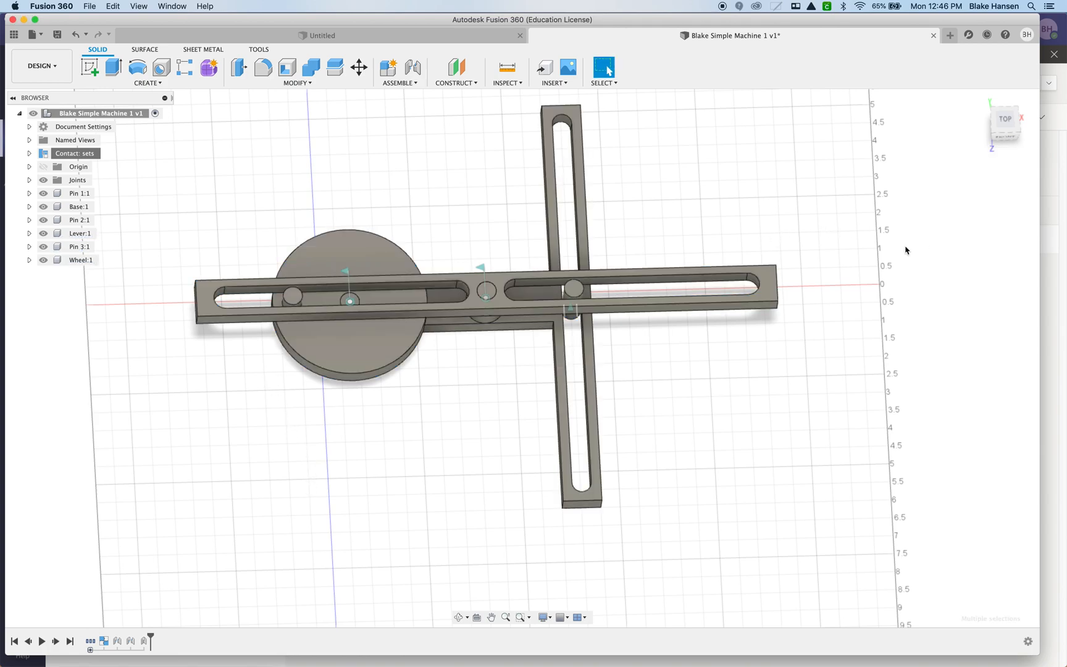
Drive the Wheel's revolute joint through a full -360° turn to check the mechanism's motion, expand the joints list and end the drive.
left_click(348, 273)
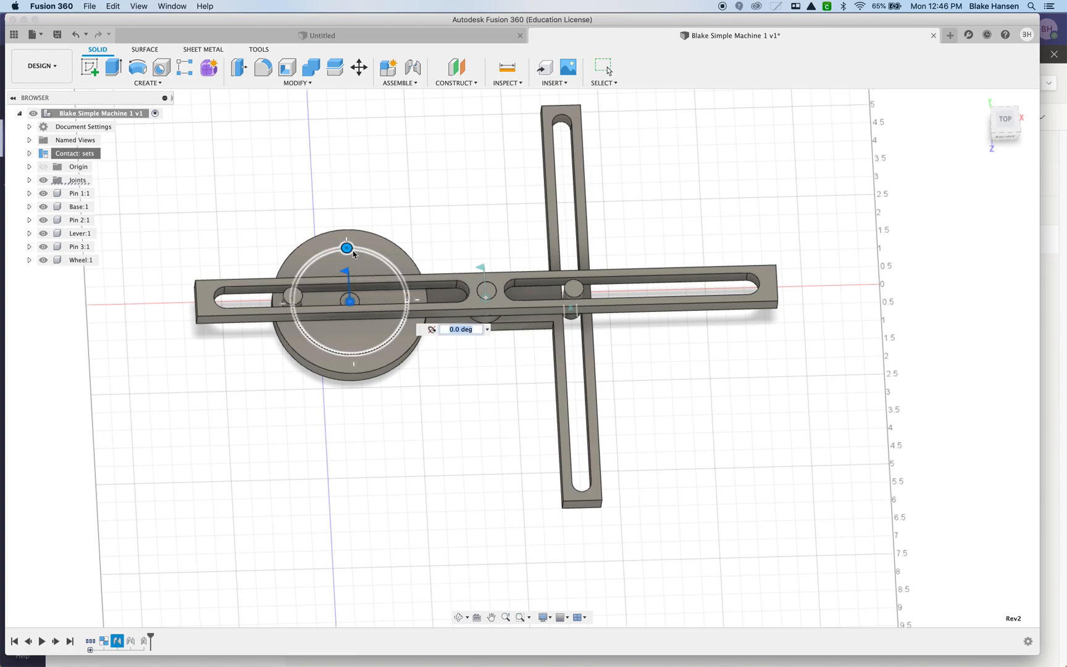
mouse_move(346, 247)
left_mouse_down()
mouse_move(388, 262)
mouse_move(405, 295)
mouse_move(378, 327)
mouse_move(324, 346)
mouse_move(295, 299)
mouse_move(312, 273)
mouse_move(384, 292)
mouse_move(391, 336)
mouse_move(295, 312)
mouse_move(300, 274)
mouse_move(347, 248)
left_mouse_up()
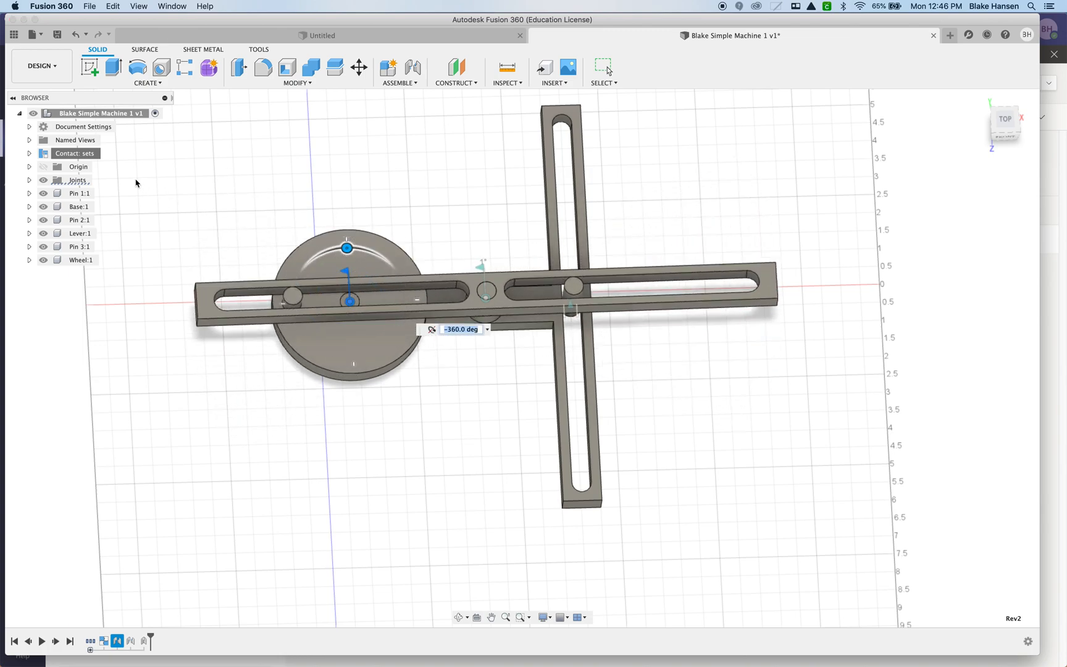
left_click(29, 179)
left_click(78, 209)
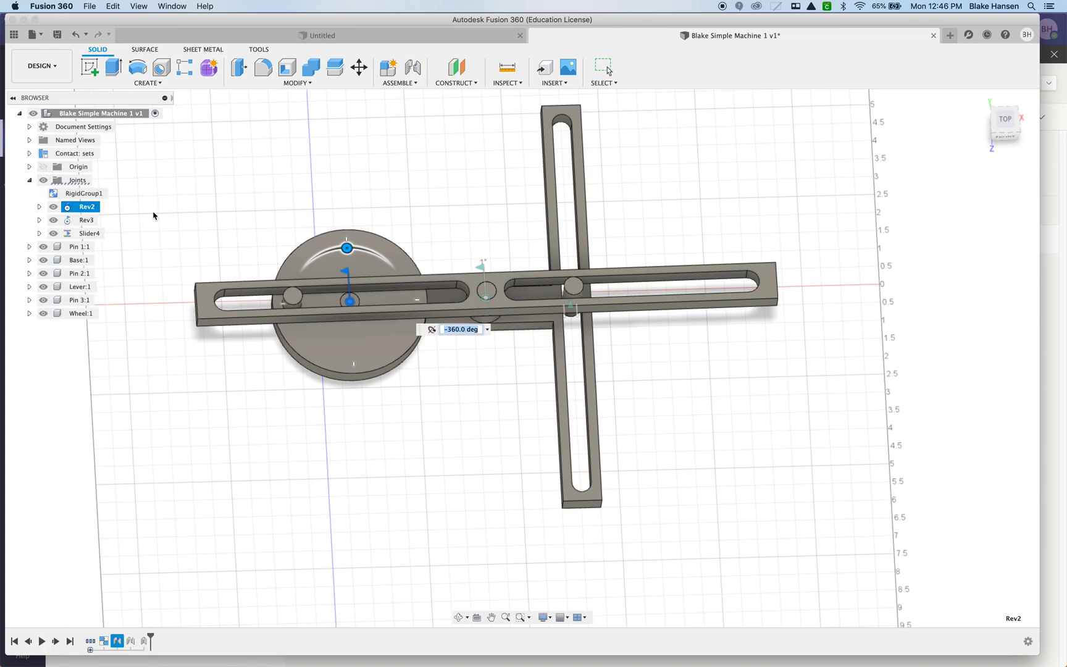
key("Escape")
Preview the motion of the Wheel's revolute joint Rev2 with Animate Joint and with Animate Model.
left_click(89, 210)
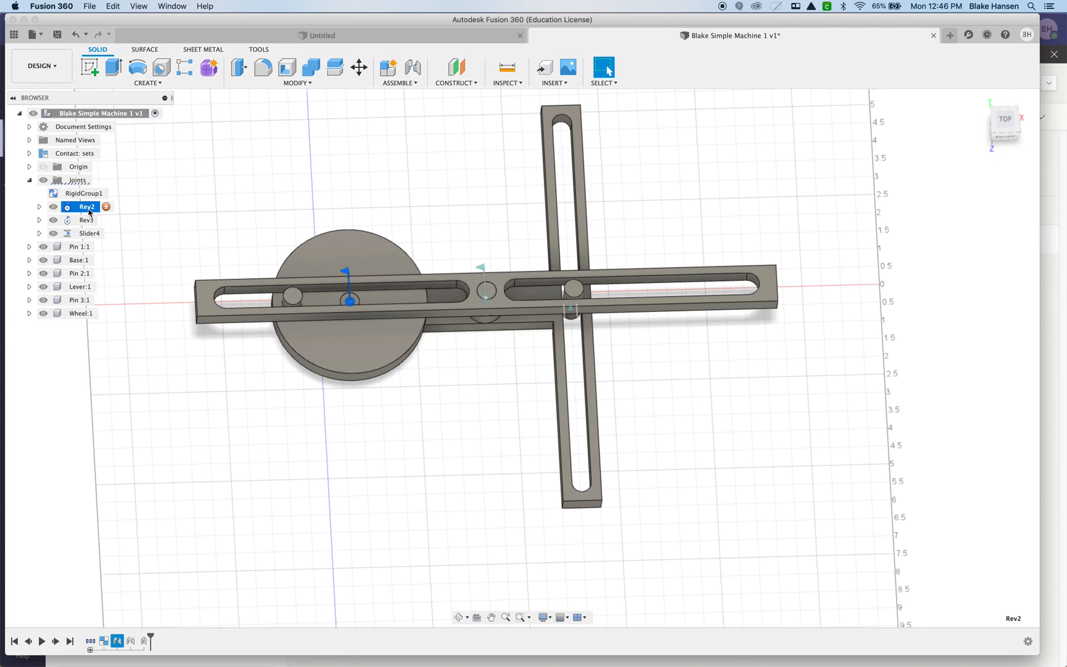
right_click(90, 210)
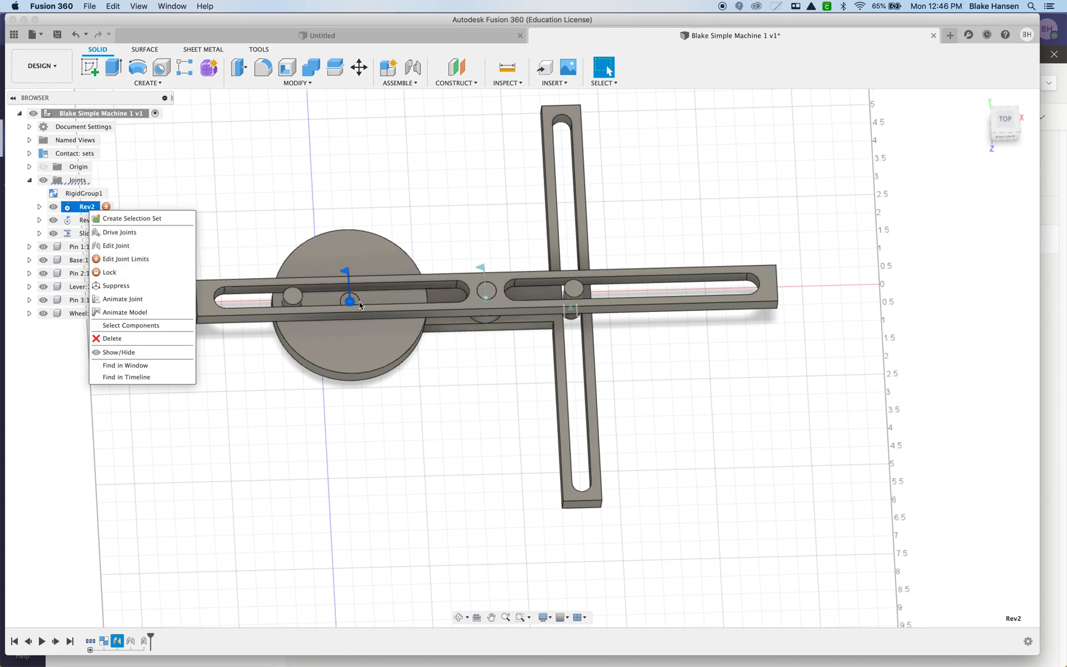
left_click(155, 309)
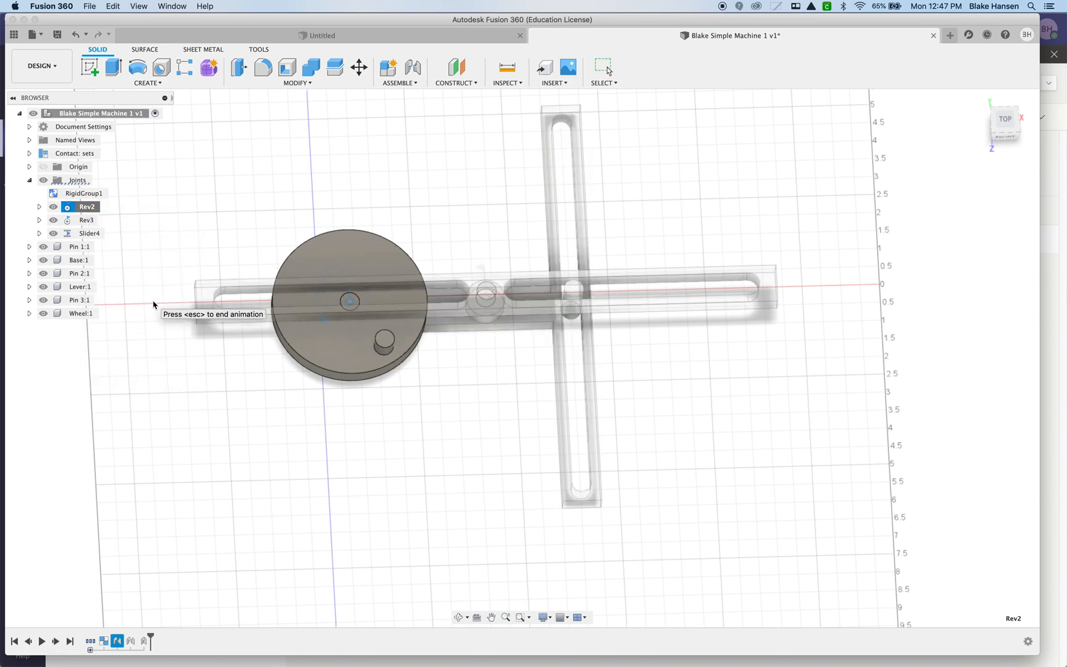
key("Escape")
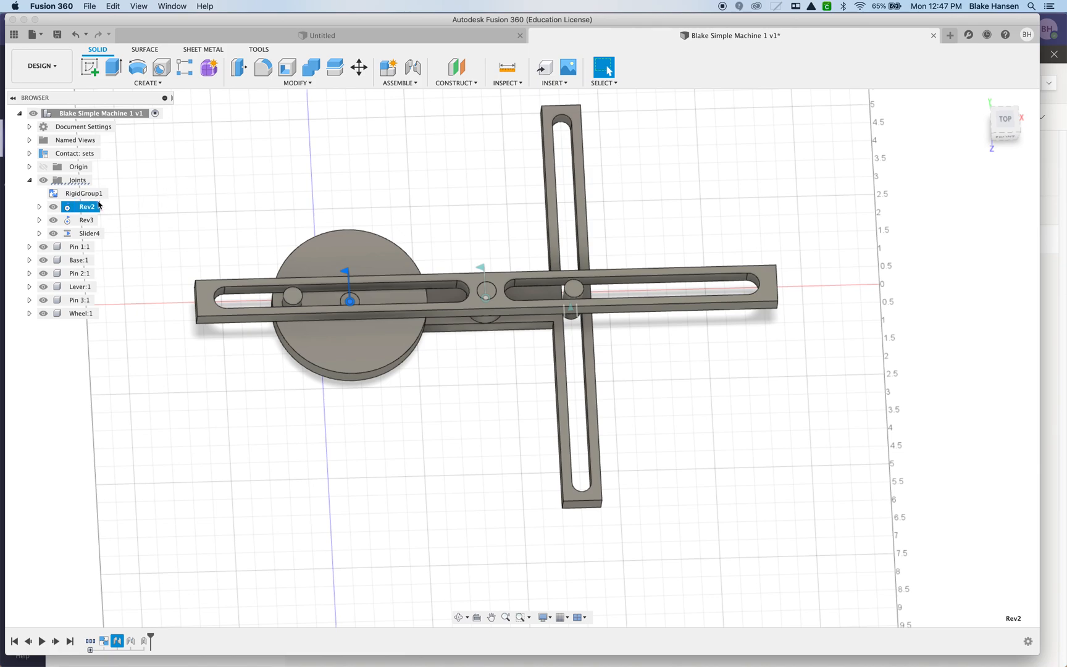
right_click(92, 209)
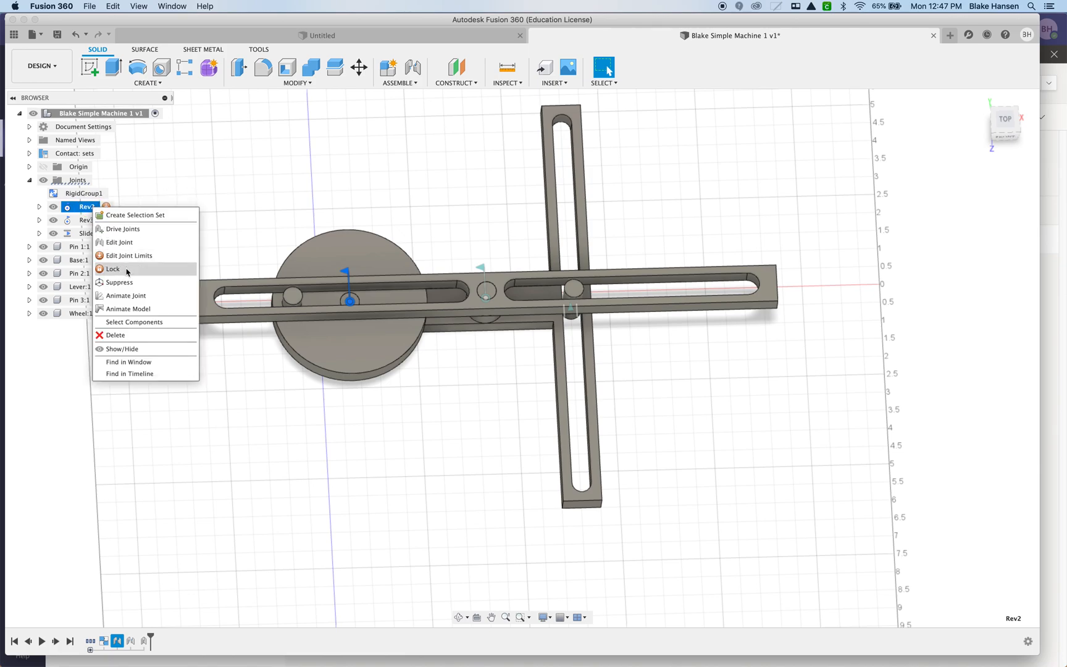
left_click(128, 309)
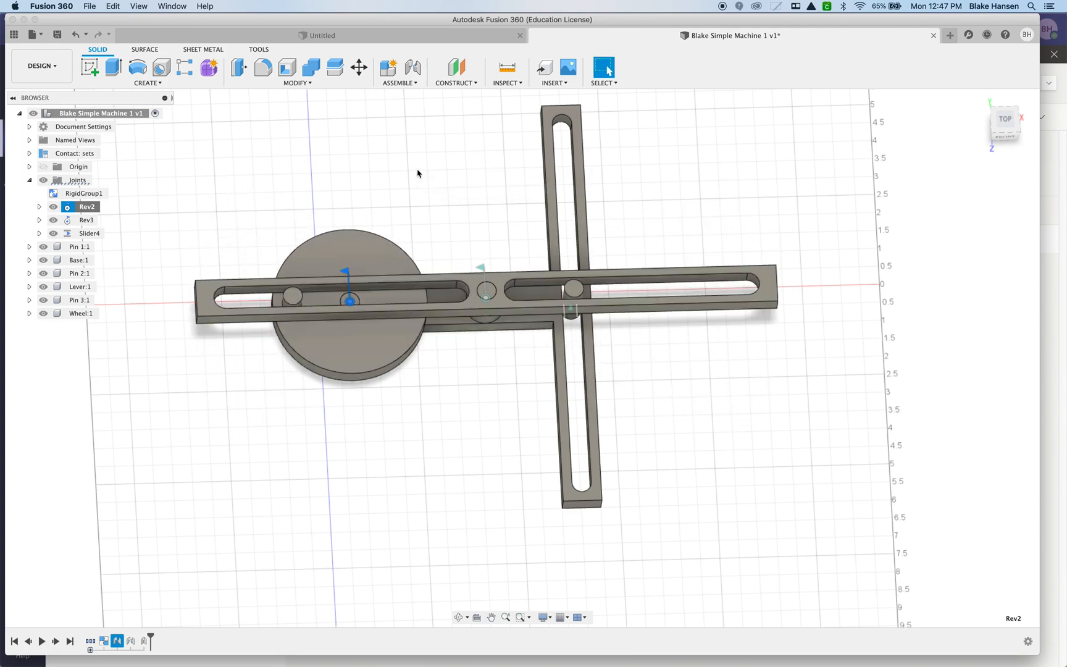
Export the design as a Fusion 360 archive file (.f3d) to the Downloads folder.
left_click(44, 39)
left_click(41, 37)
left_click(41, 37)
left_click(83, 170)
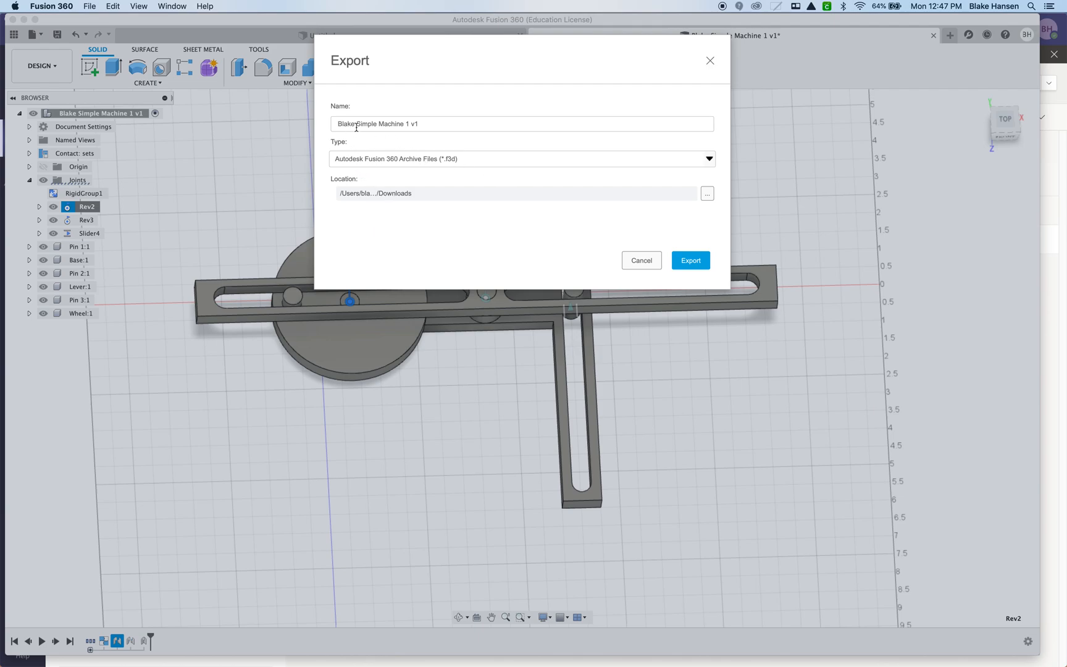
left_click(689, 260)
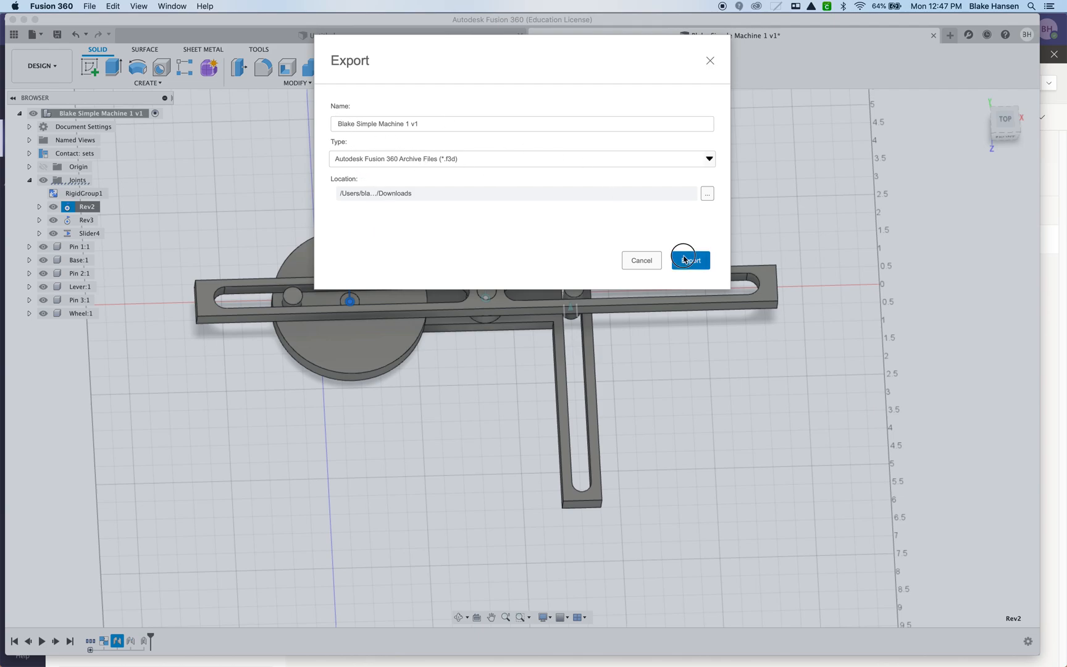
Switch to Microsoft Teams, open the "Turn in your Fusion File here" folder and review its upload options.
left_click(583, 658)
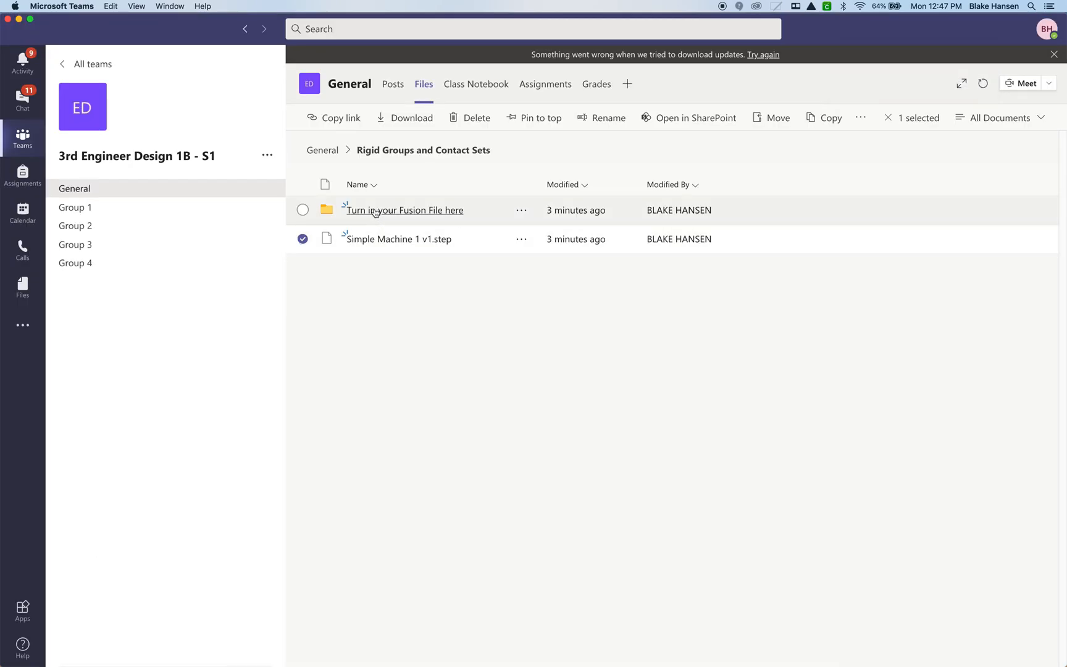
left_click(373, 211)
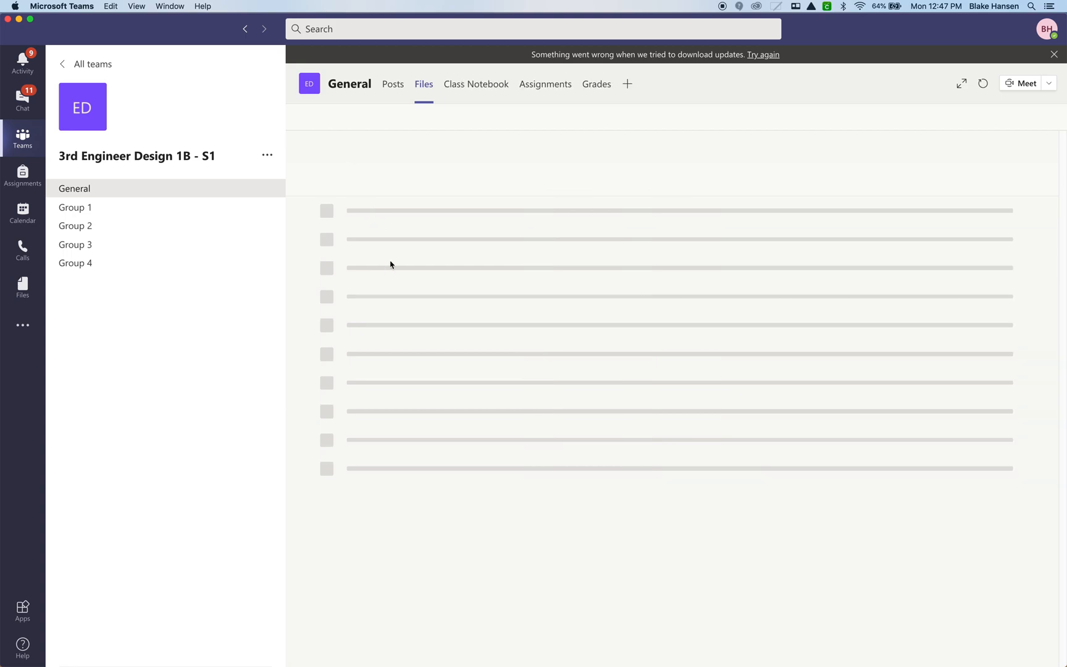
left_click(401, 119)
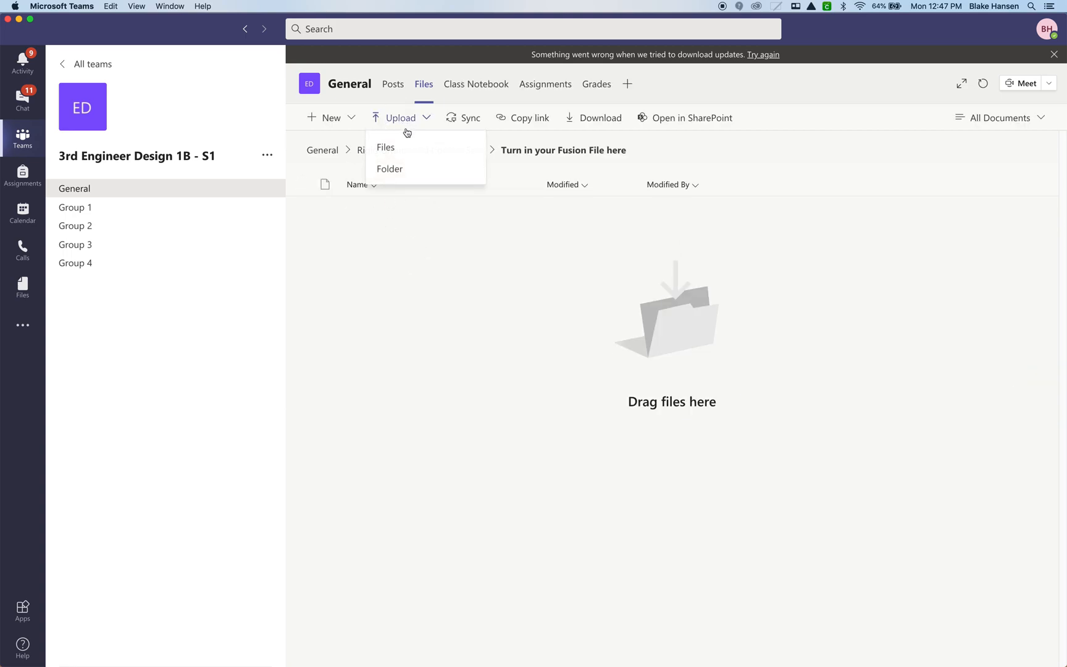
left_click(429, 265)
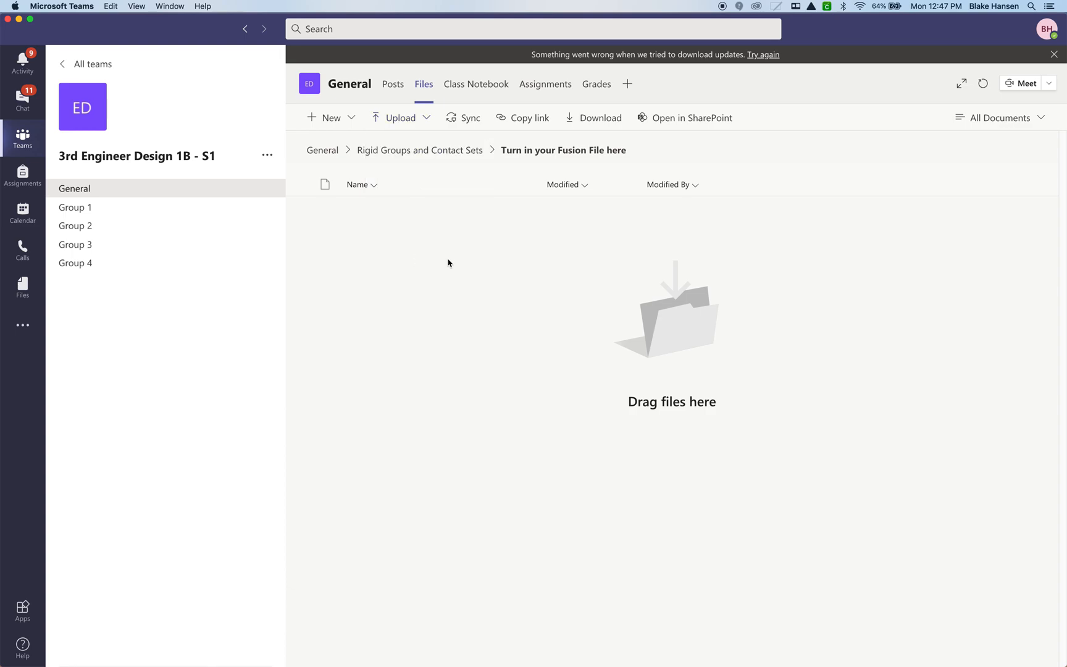